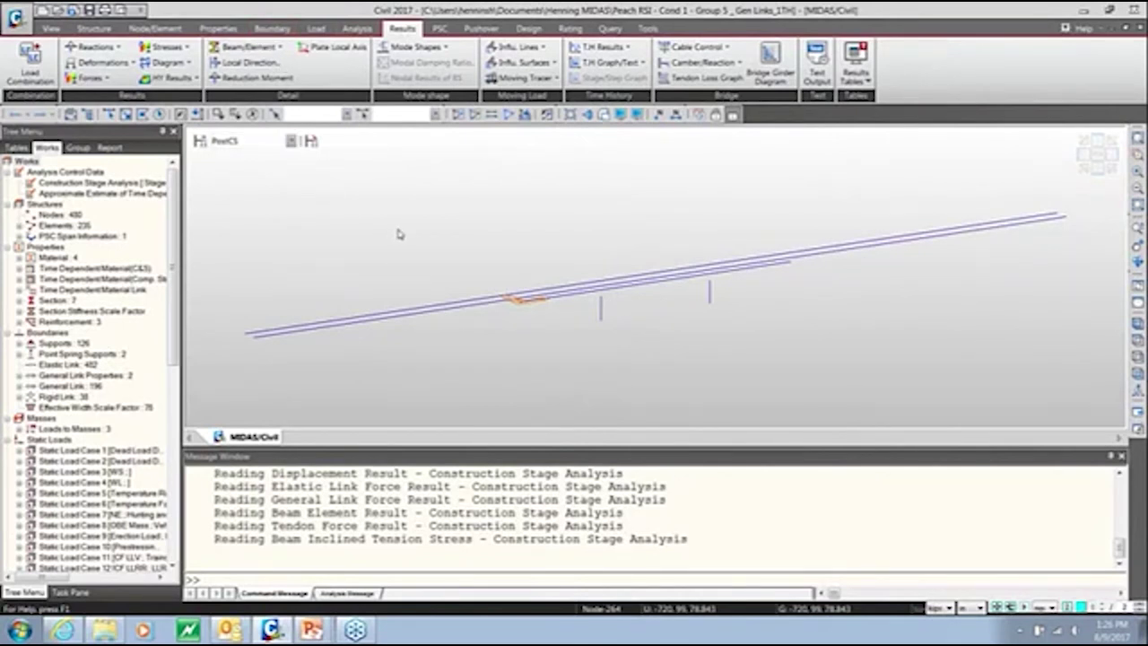
Step: Set up an elastic link in the Rail boundary group with the Multi-Linear type and direction Dz
{"action": "left_click", "coordinate": [272, 29]}
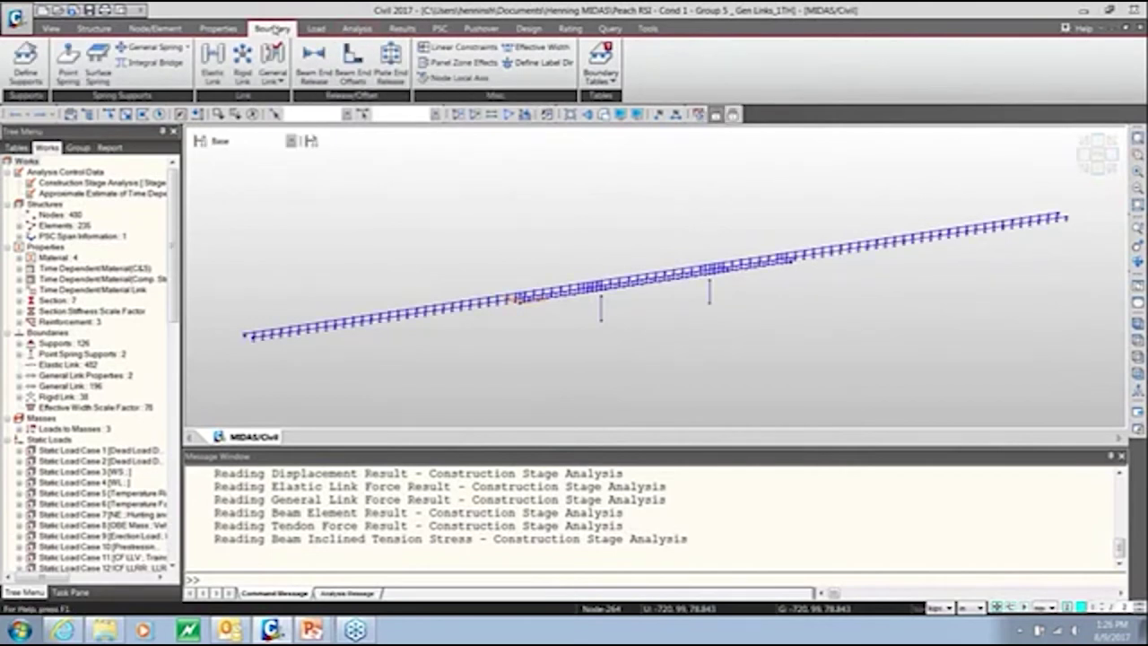
{"action": "left_click", "coordinate": [213, 65]}
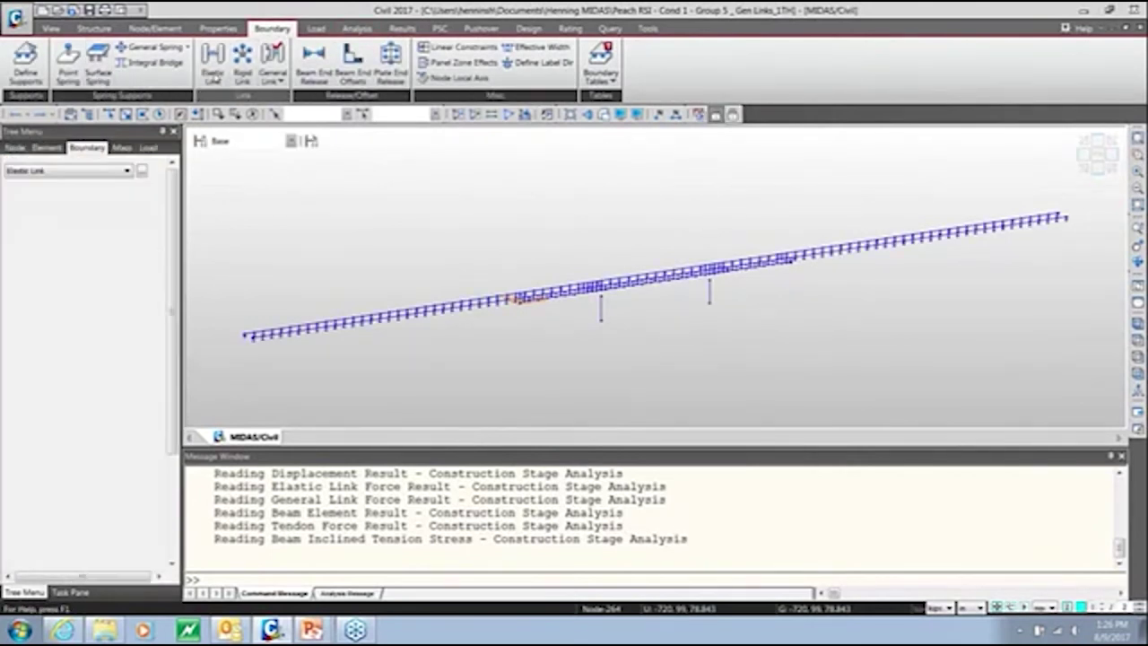
{"action": "left_click", "coordinate": [94, 208]}
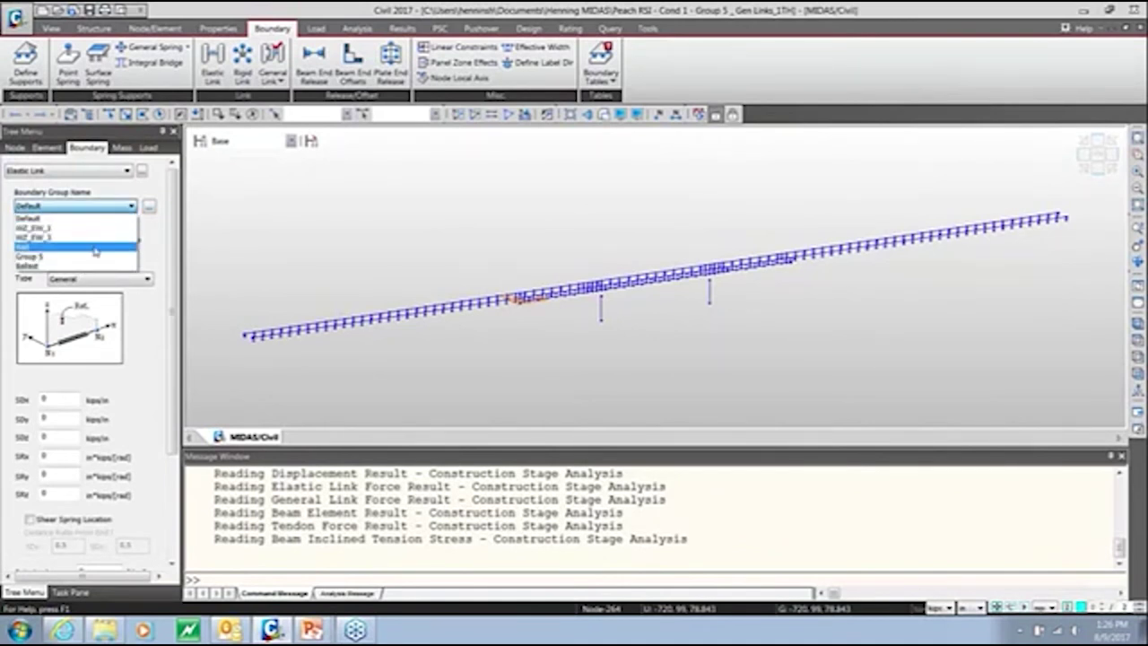
{"action": "left_click", "coordinate": [95, 246]}
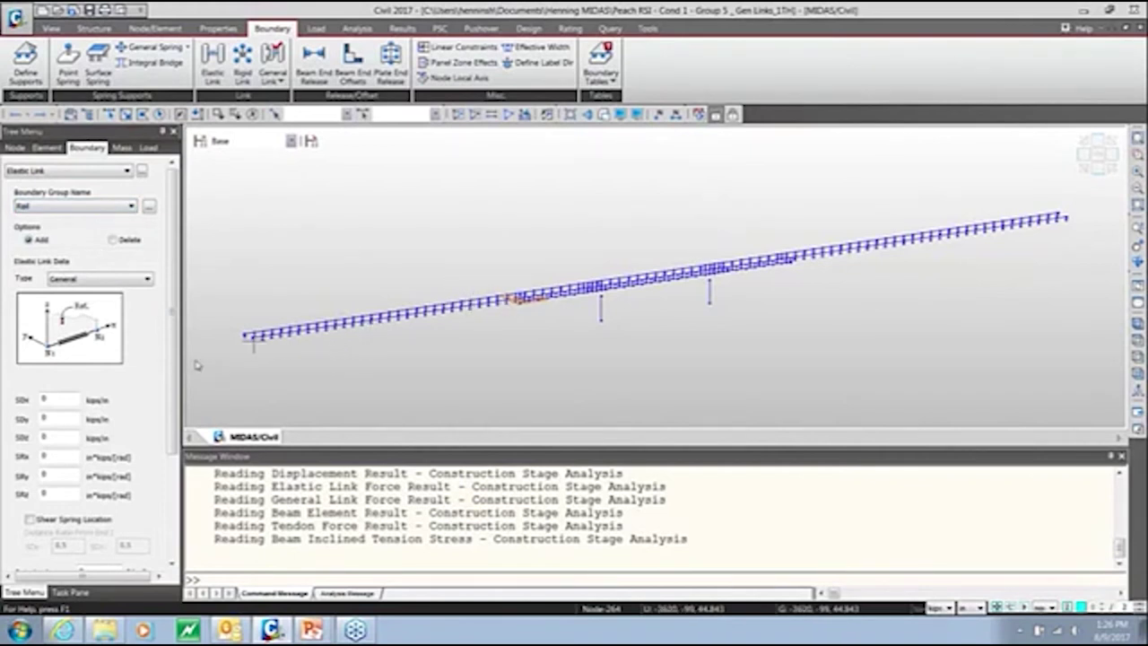
{"action": "double_click", "coordinate": [69, 401]}
{"action": "left_click", "coordinate": [96, 286]}
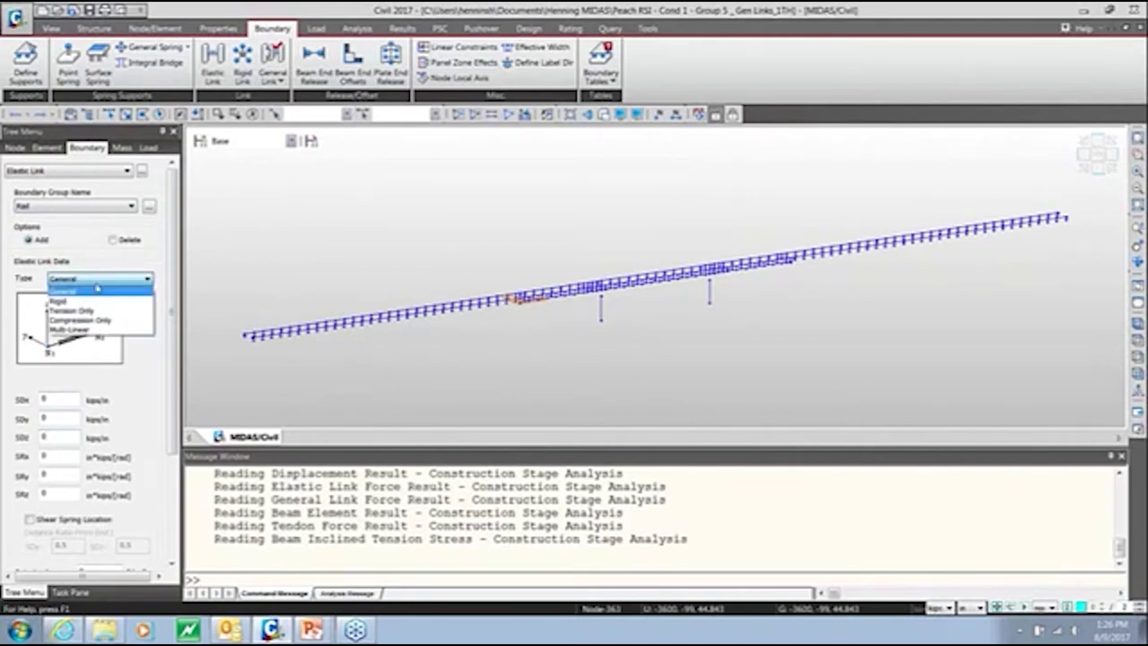
{"action": "left_click", "coordinate": [83, 331]}
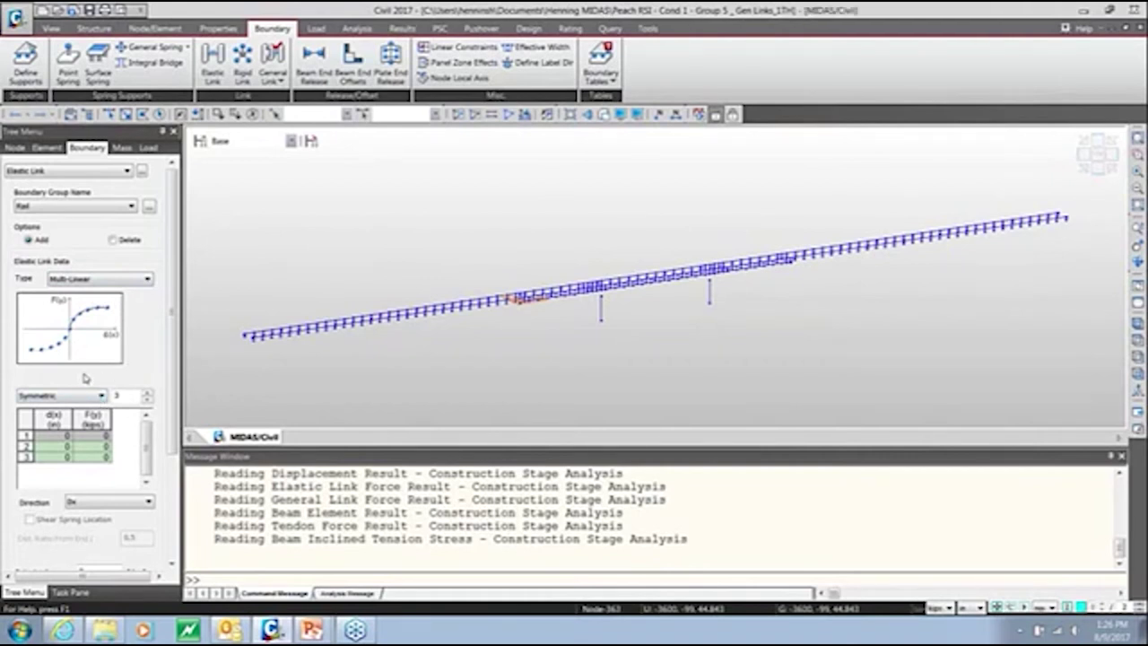
{"action": "left_click", "coordinate": [83, 502]}
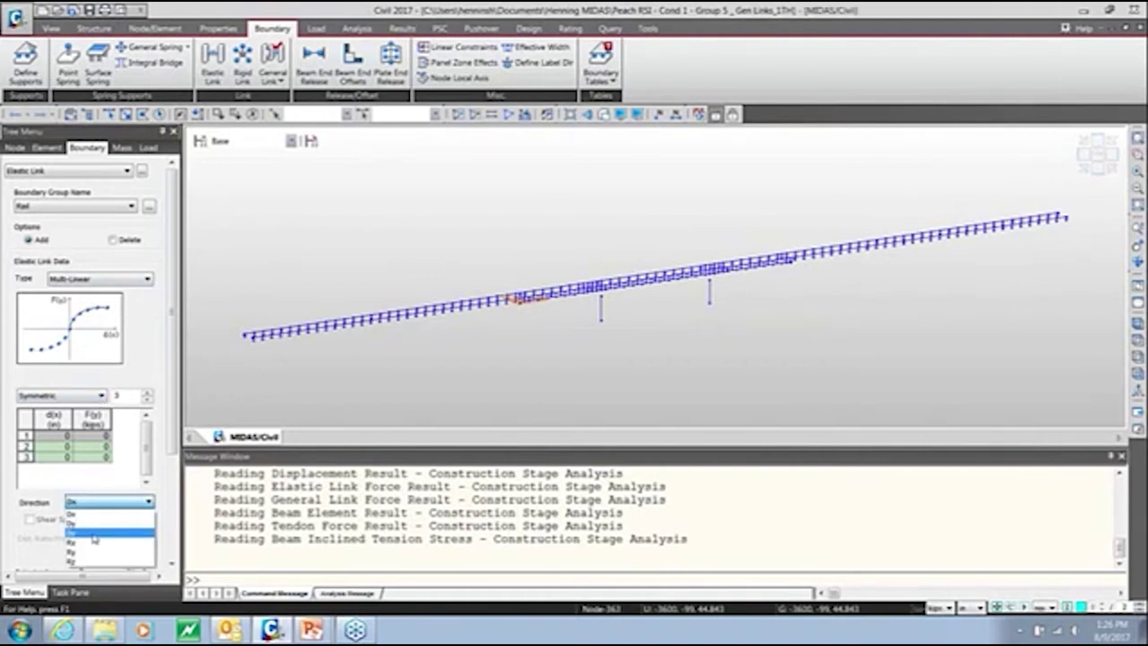
{"action": "left_click", "coordinate": [94, 538]}
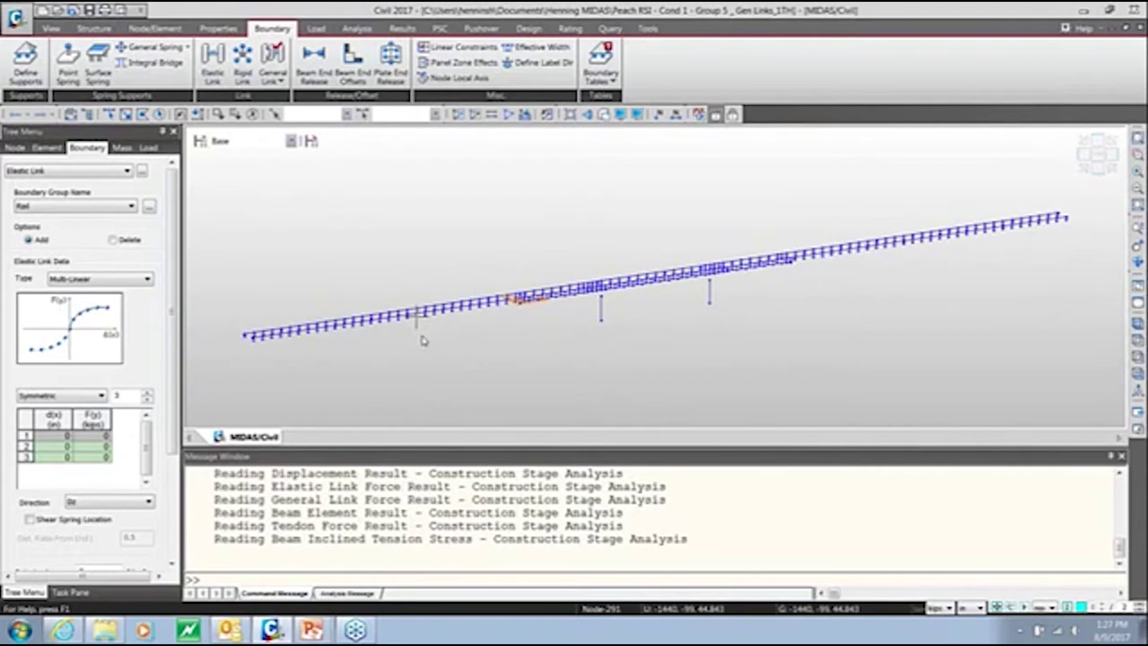
Step: Enter the link's symmetric force-deformation points as .08 in at 27 kips and 12 in at 27 kips
{"action": "mouse_move", "coordinate": [425, 341]}
{"action": "left_click", "coordinate": [59, 449]}
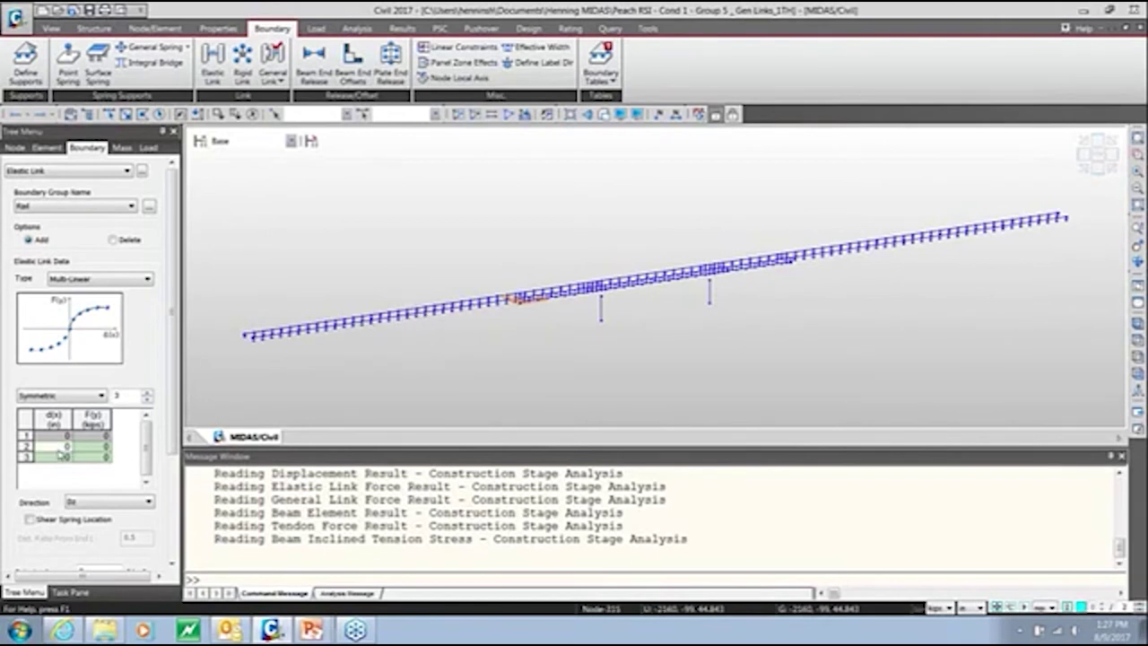
{"action": "type", "text": "0.1"}
{"action": "left_click", "coordinate": [89, 448]}
{"action": "type", "text": "27"}
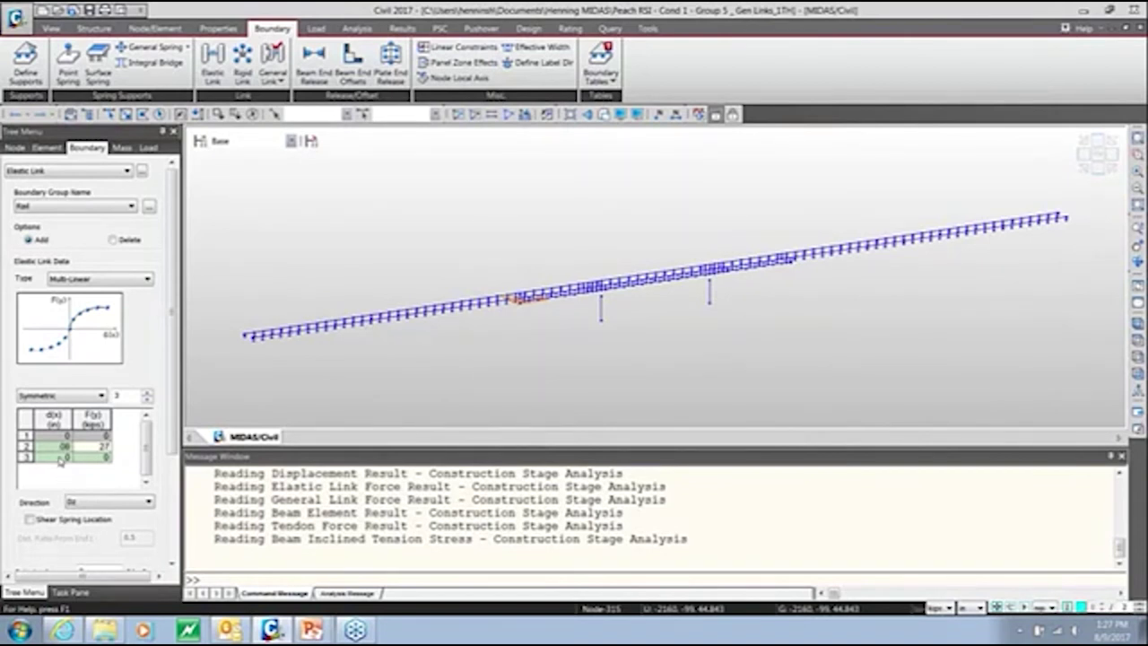
{"action": "left_click", "coordinate": [60, 459]}
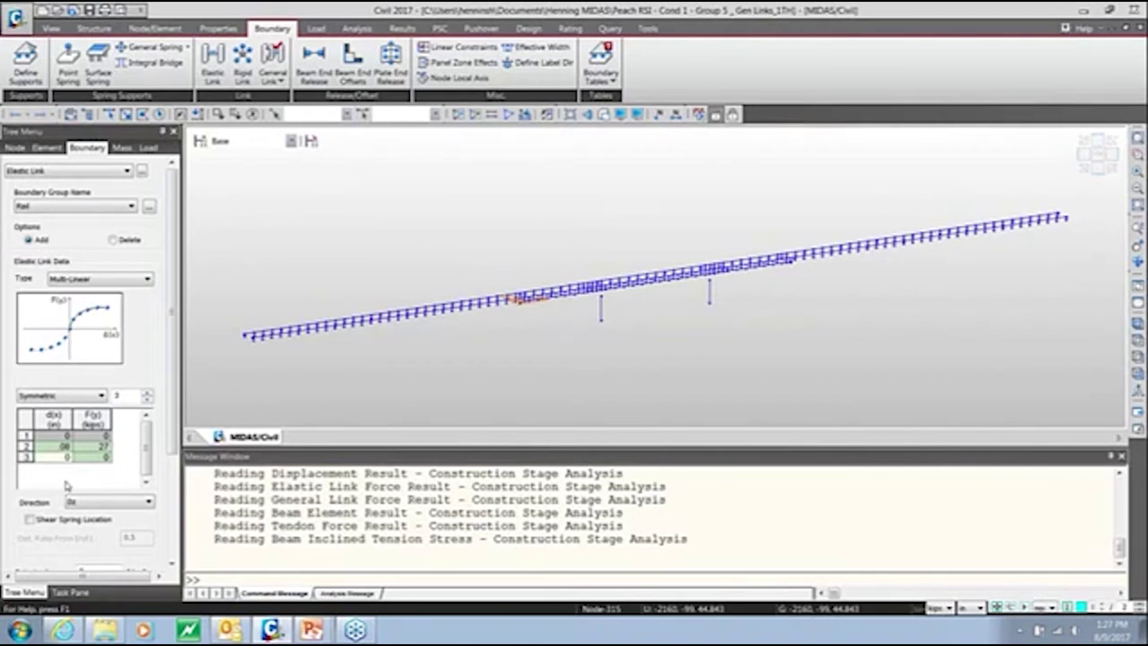
{"action": "type", "text": "12"}
{"action": "key", "text": "Tab"}
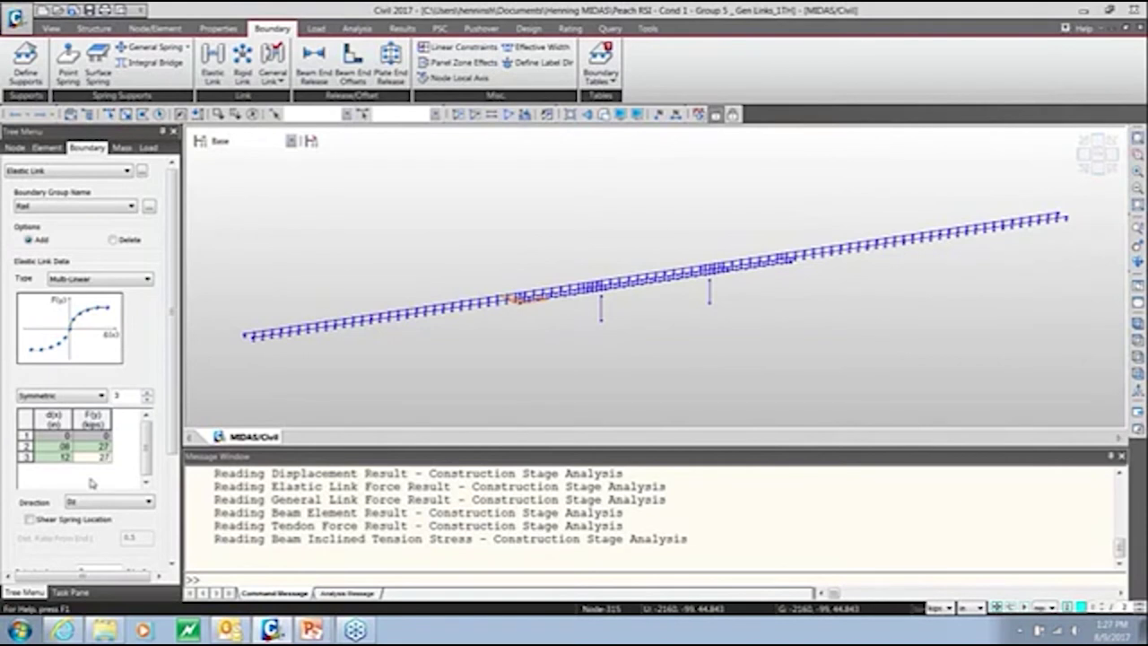
{"action": "key", "text": "Up"}
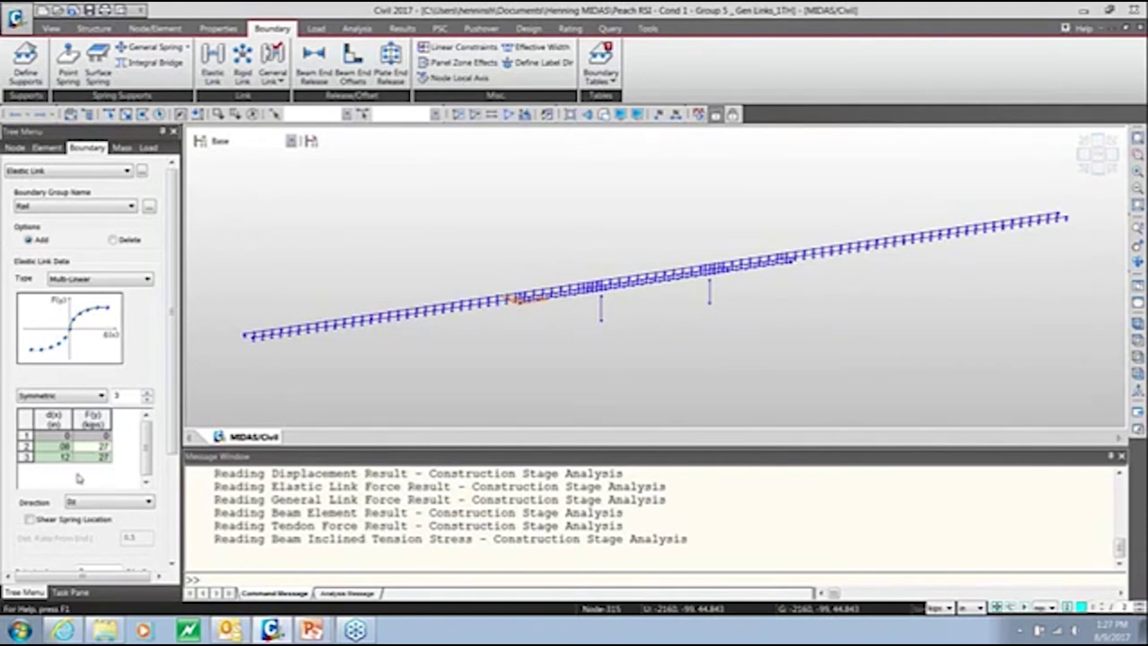
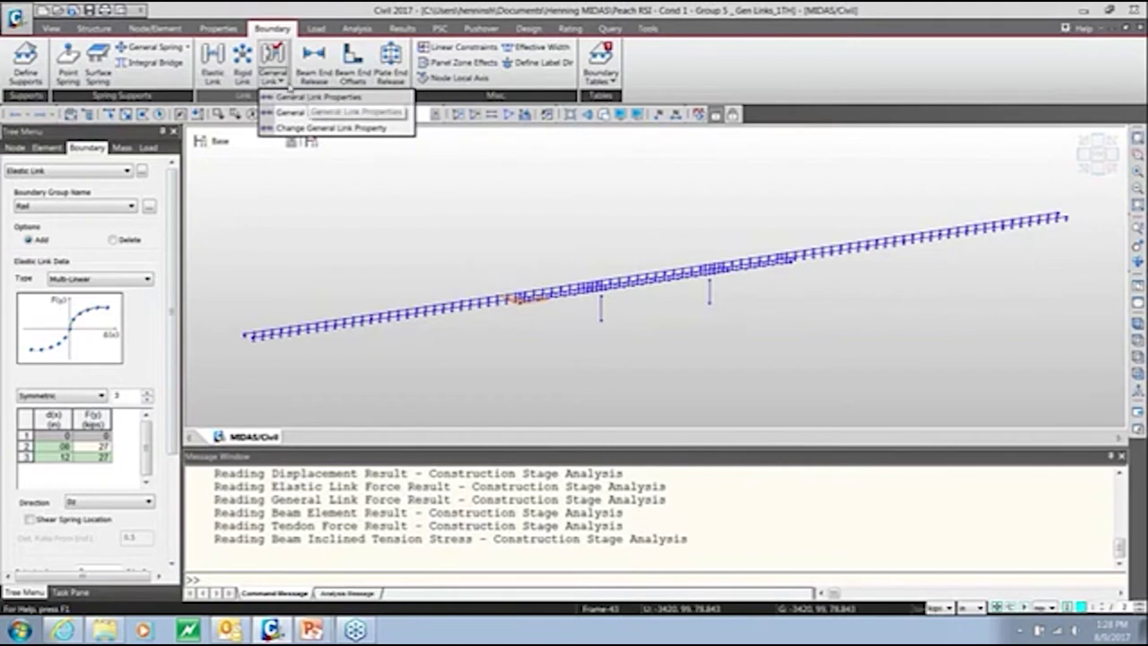
Step: Review the Loaded Fastener general link's properties, including the stiffness and yield strength of its Dz nonlinear hysteretic spring
{"action": "left_click", "coordinate": [294, 98]}
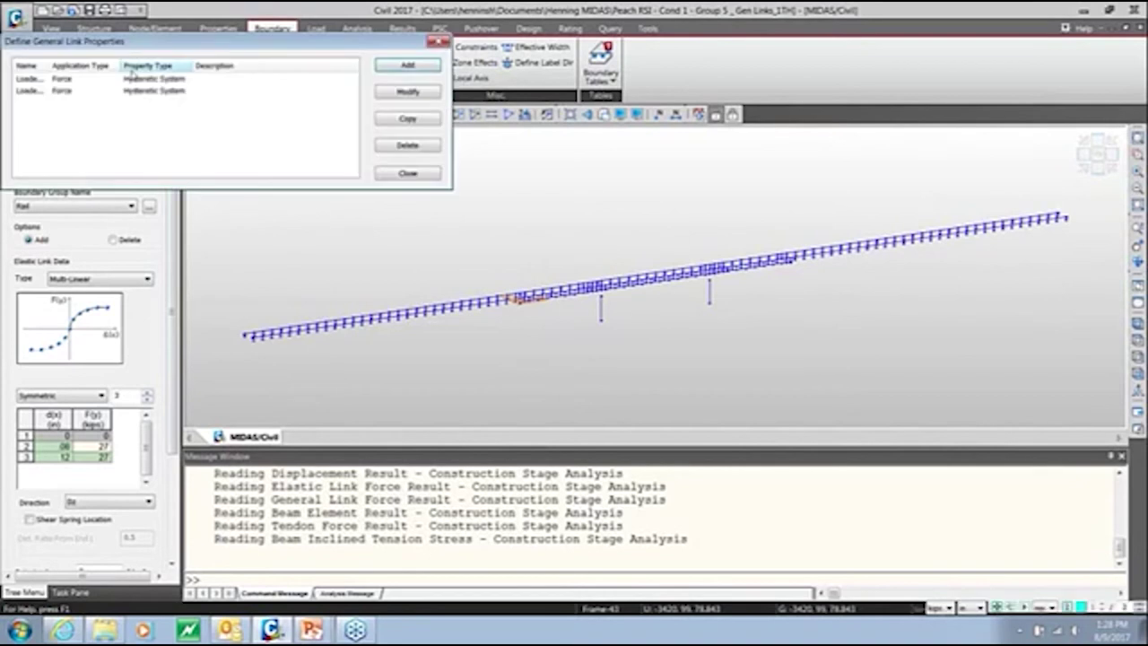
{"action": "left_click_drag", "start_coordinate": [80, 41], "coordinate": [81, 130]}
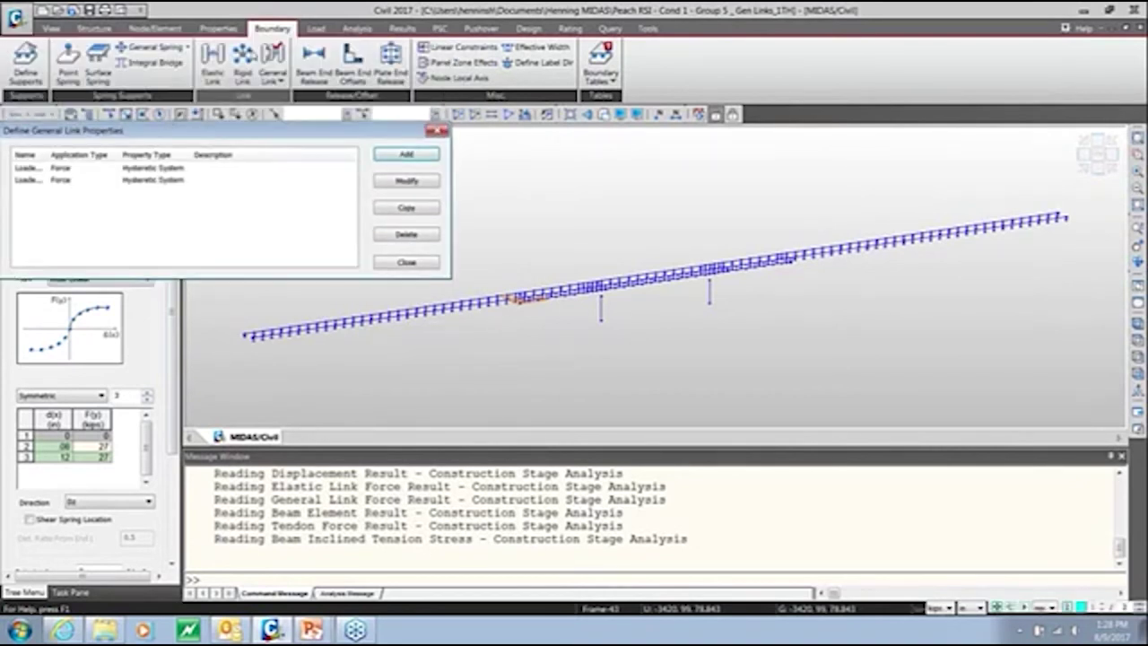
{"action": "double_click", "coordinate": [70, 172]}
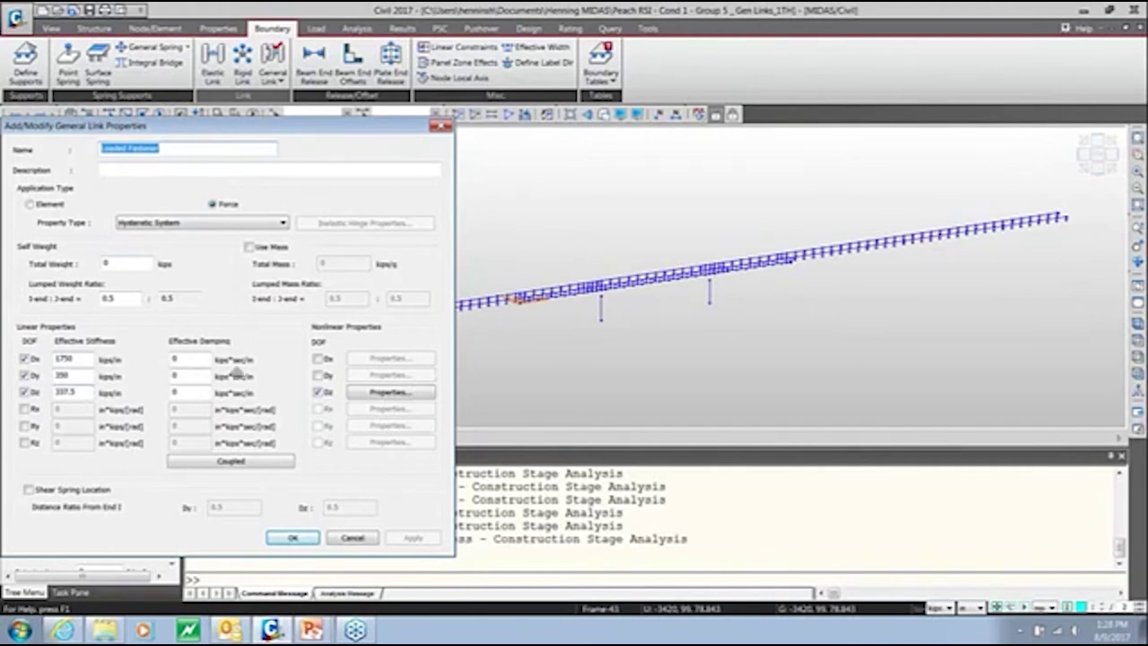
{"action": "left_click", "coordinate": [375, 395]}
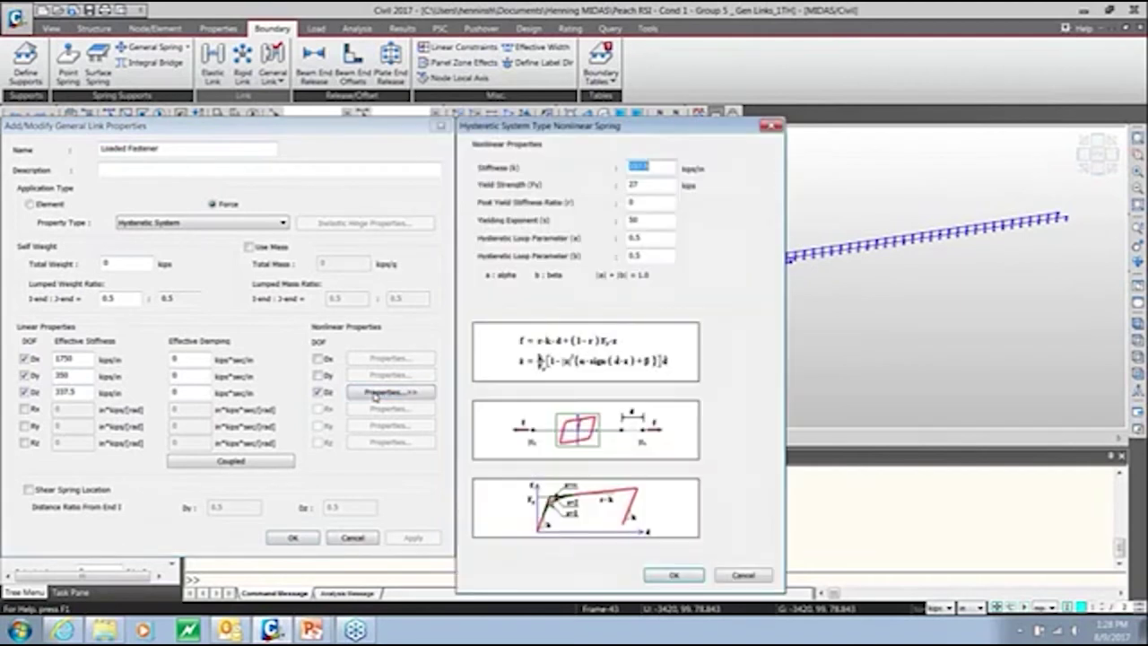
{"action": "left_click", "coordinate": [649, 184]}
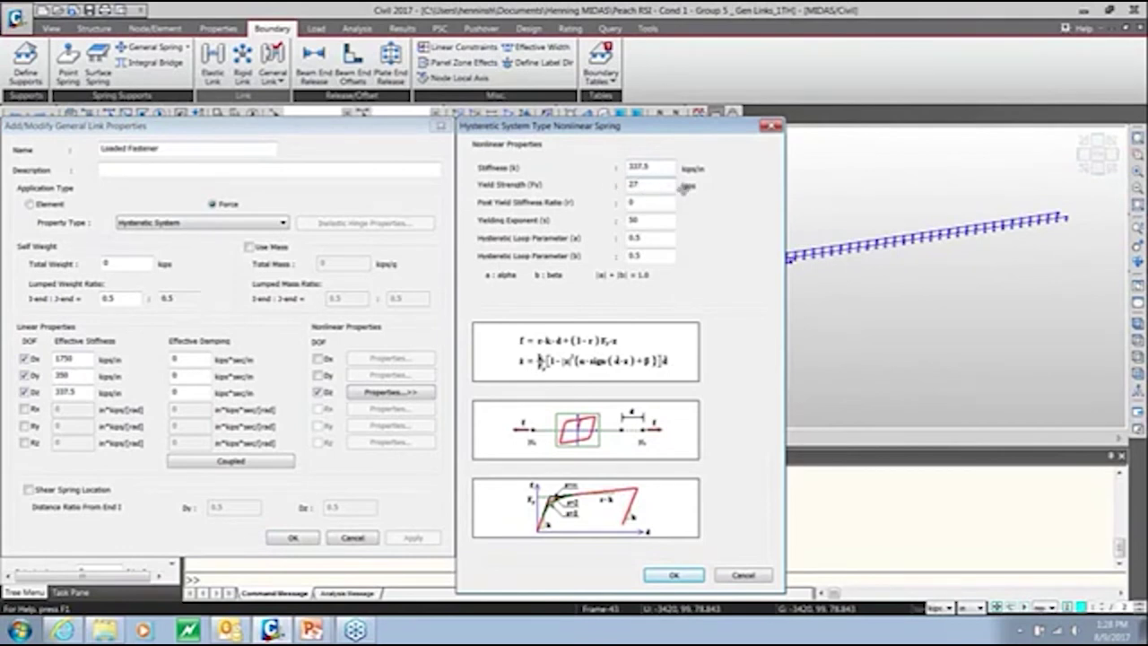
{"action": "left_click", "coordinate": [743, 576]}
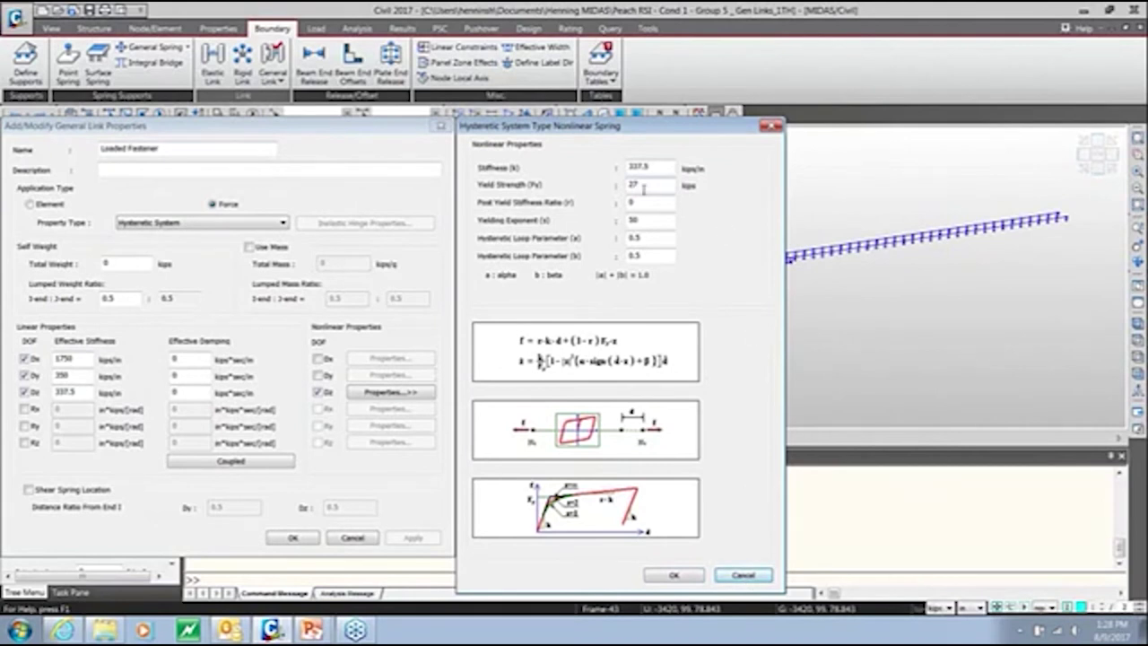
{"action": "left_click", "coordinate": [748, 575]}
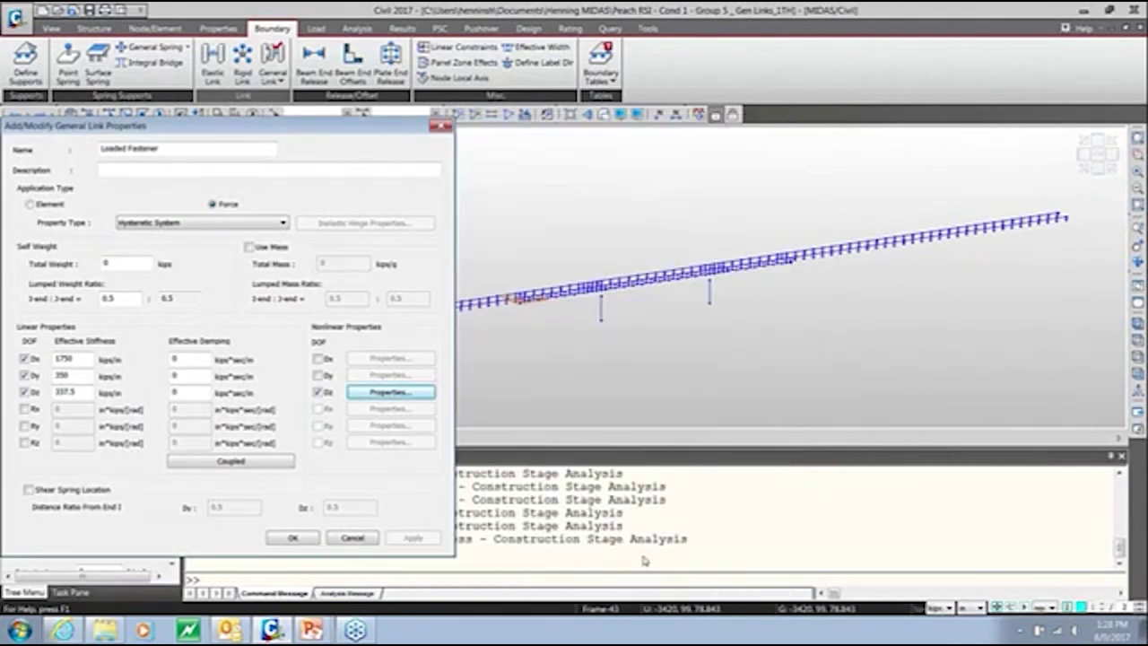
{"action": "left_click", "coordinate": [352, 538]}
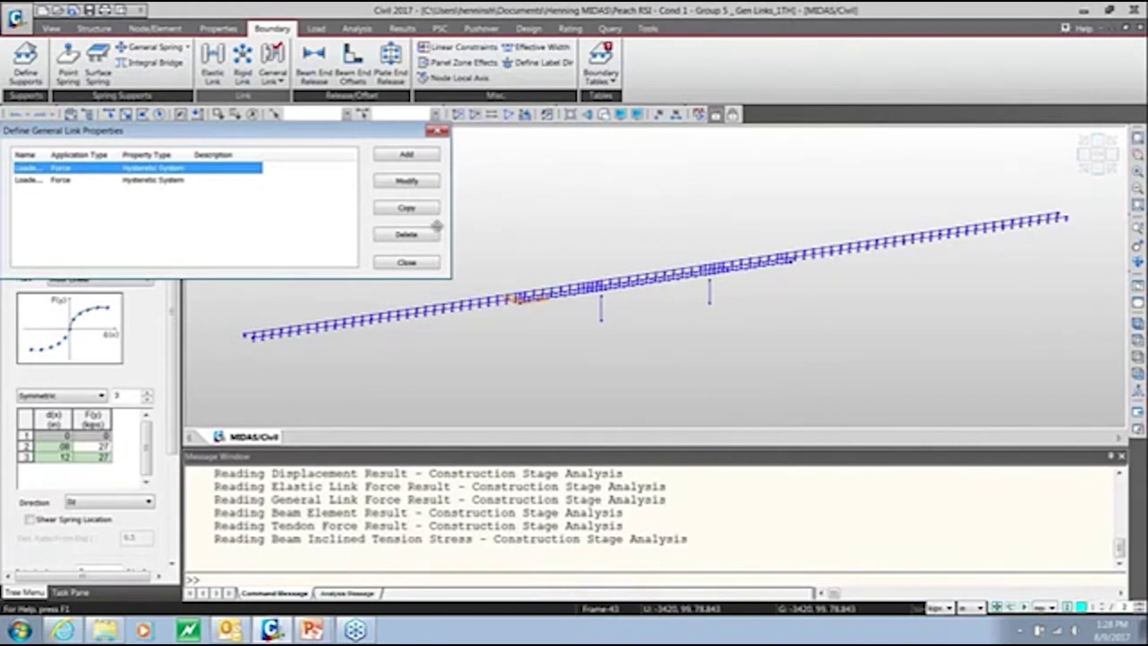
{"action": "left_click", "coordinate": [418, 263]}
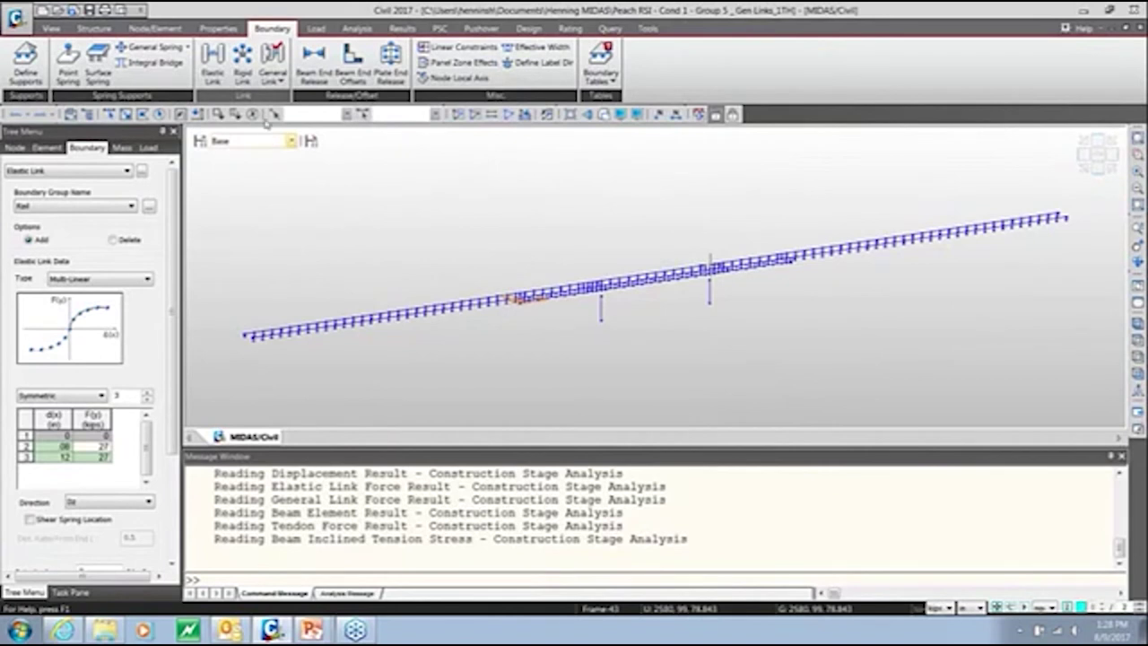
Step: Compare the model at the FULL PT construction stage with the model at the Rail construction stage
{"action": "left_click", "coordinate": [291, 141]}
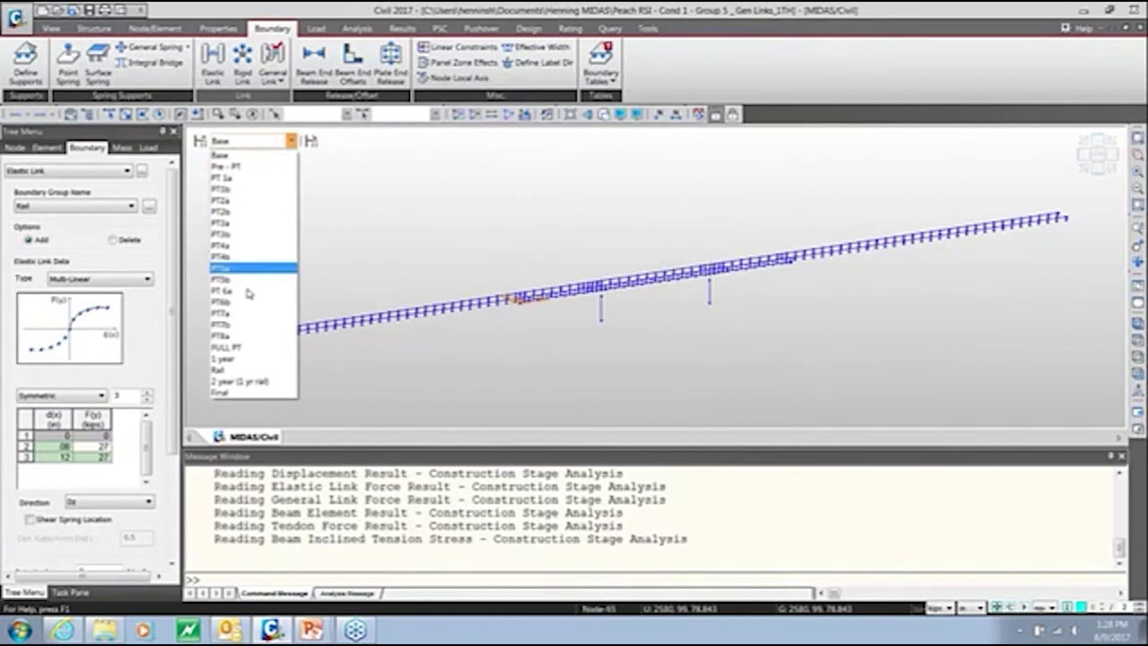
{"action": "left_click", "coordinate": [232, 350]}
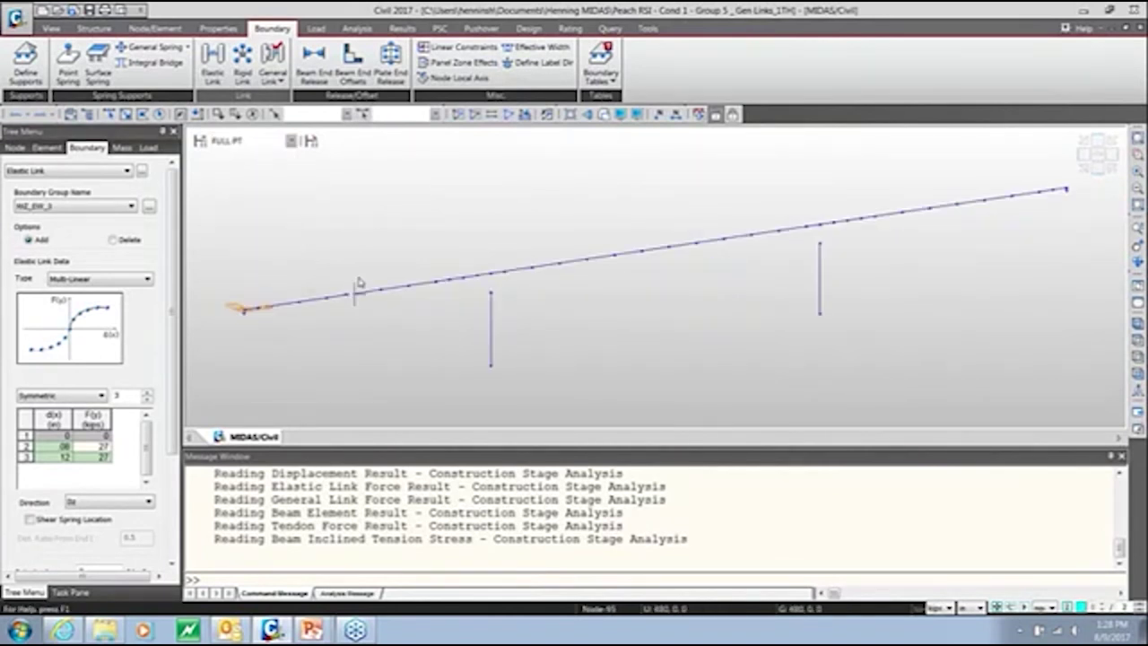
{"action": "middle_click_drag", "start_coordinate": [541, 333], "coordinate": [491, 331]}
{"action": "key", "text": "Down"}
{"action": "key", "text": "Down"}
{"action": "key", "text": "Down"}
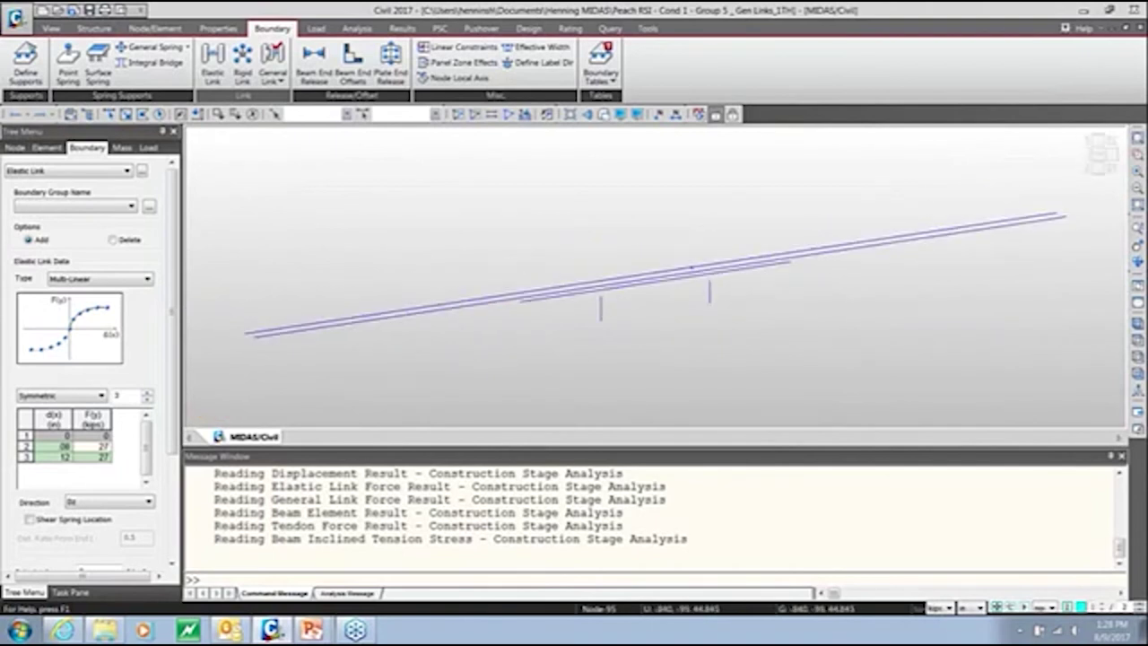
{"action": "key", "text": "Up"}
{"action": "key", "text": "Up"}
{"action": "key", "text": "Up"}
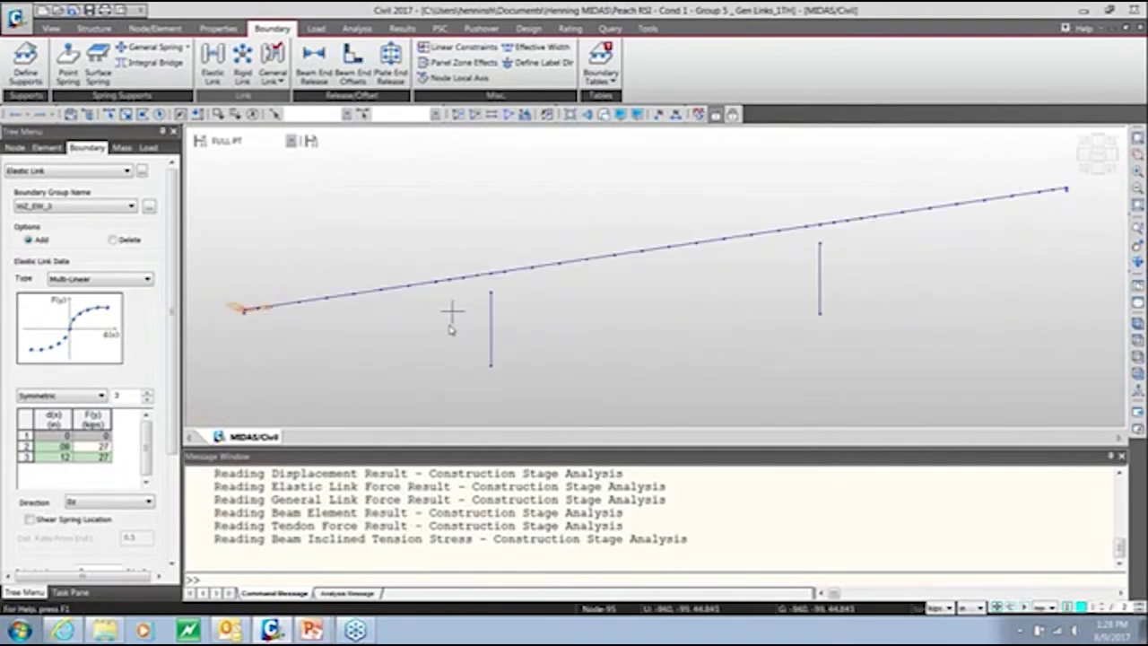
{"action": "middle_click_drag", "start_coordinate": [600, 346], "coordinate": [558, 349]}
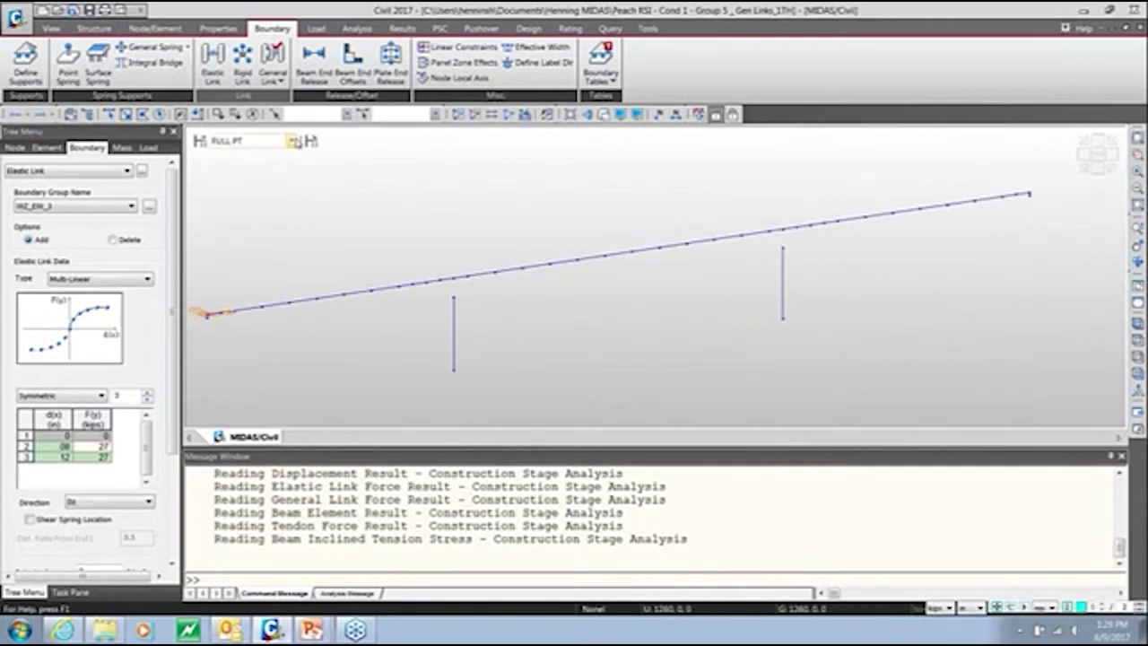
{"action": "left_click", "coordinate": [290, 141]}
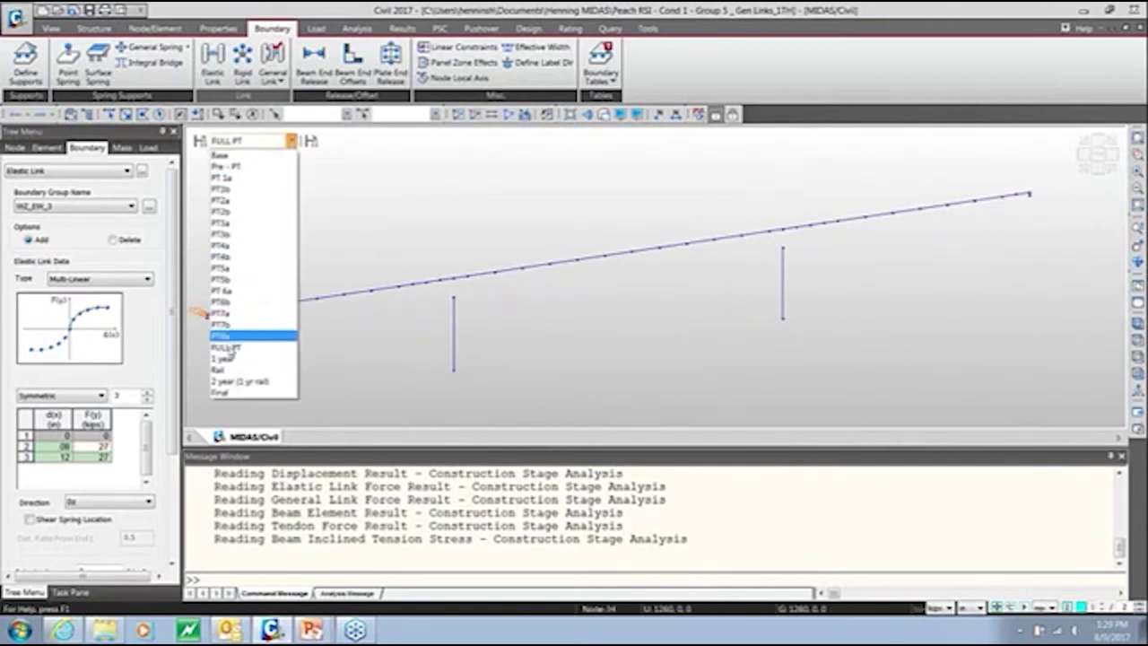
{"action": "left_click", "coordinate": [245, 371]}
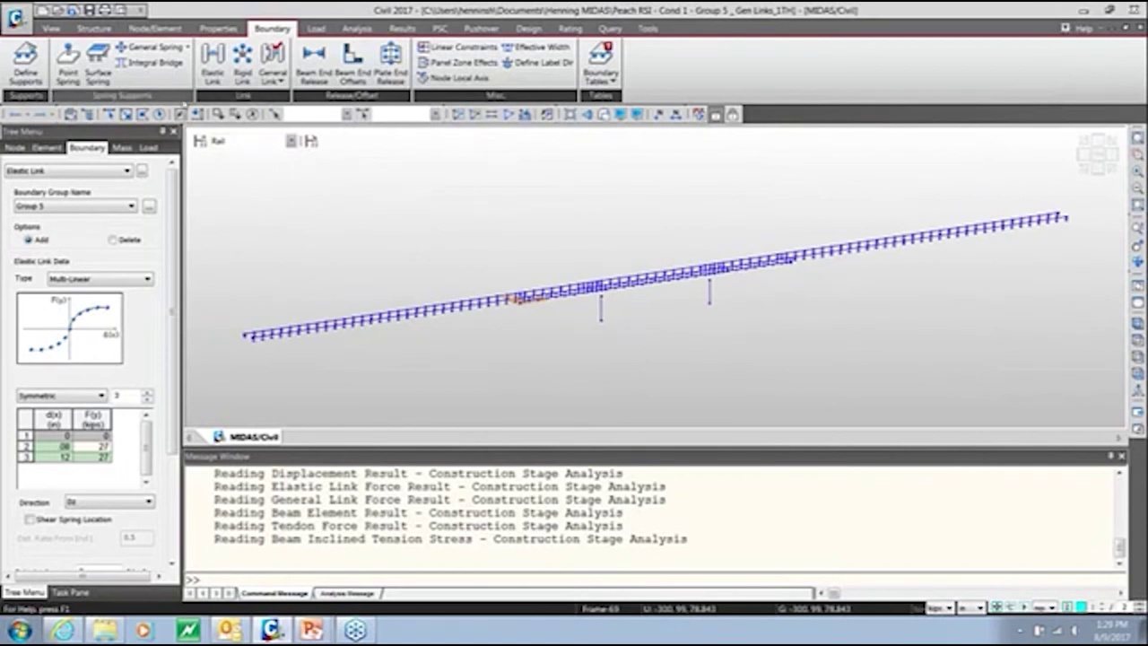
Step: Examine the time-dependent material definitions for creep/shrinkage and compressive strength
{"action": "left_click", "coordinate": [219, 32]}
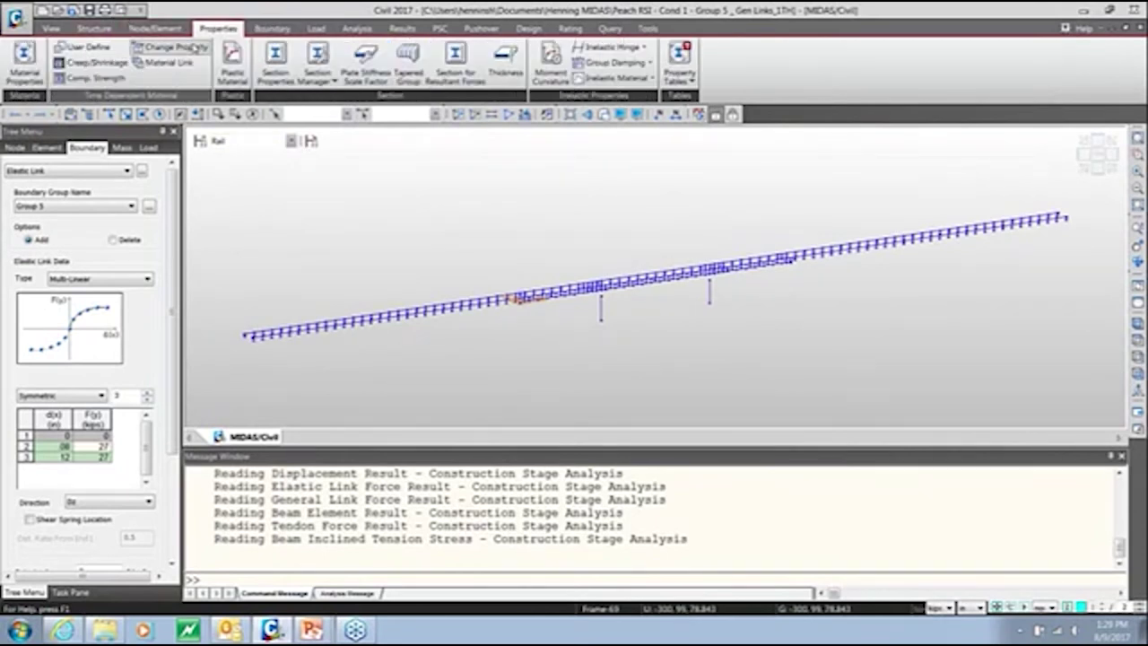
{"action": "left_click", "coordinate": [100, 64]}
{"action": "left_click", "coordinate": [722, 235]}
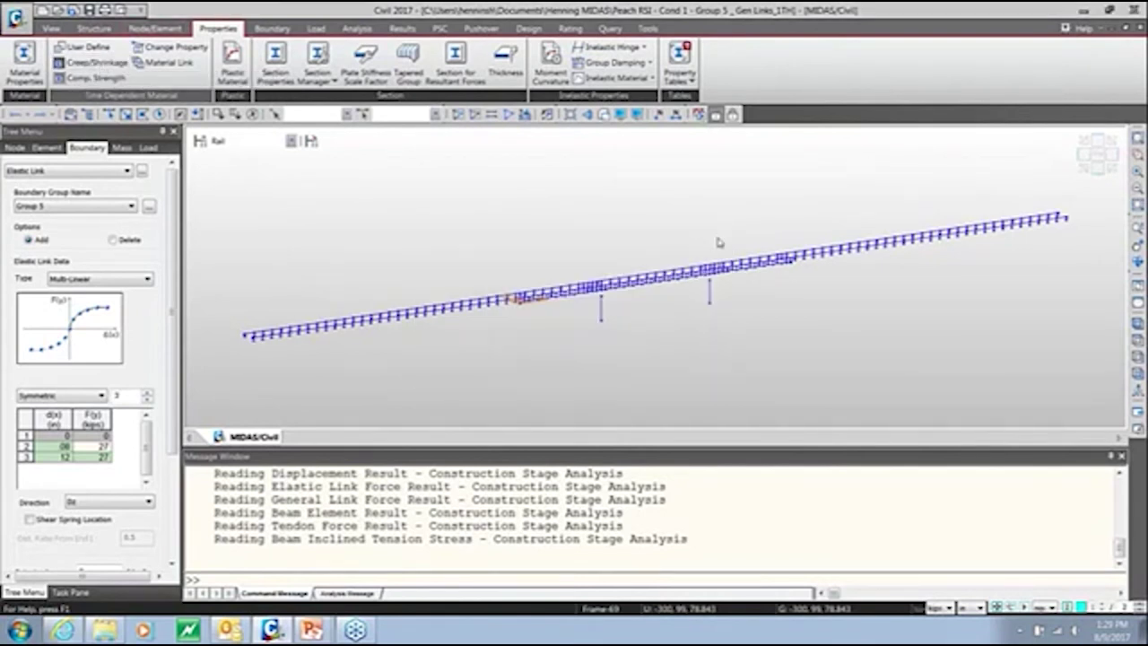
{"action": "left_click", "coordinate": [92, 77]}
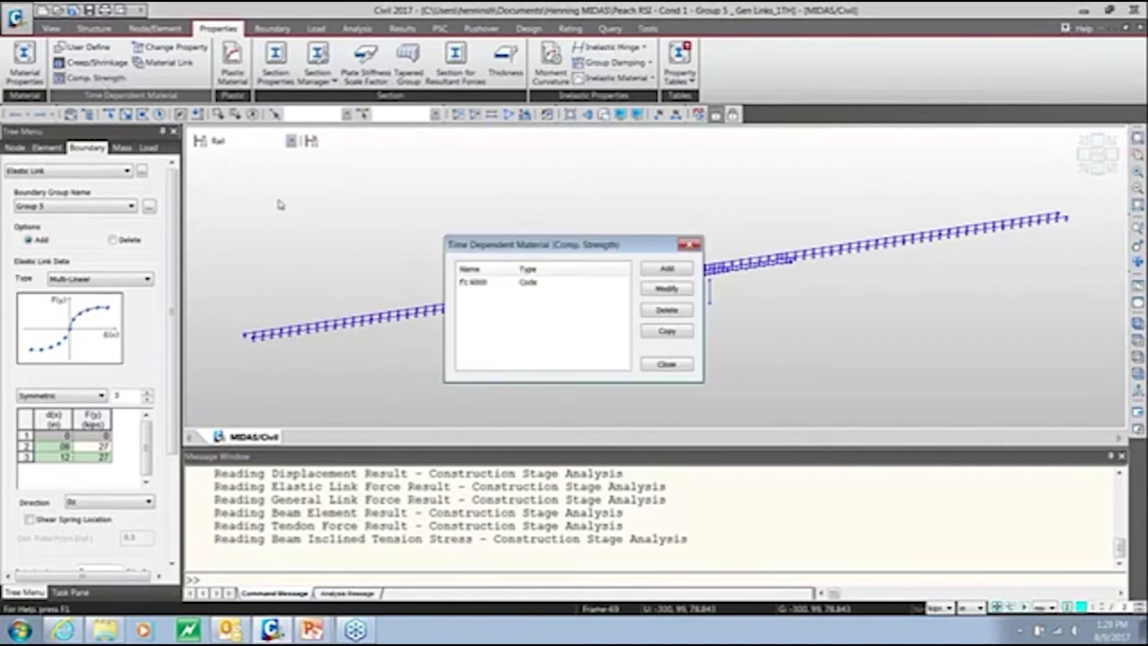
{"action": "left_click", "coordinate": [688, 246]}
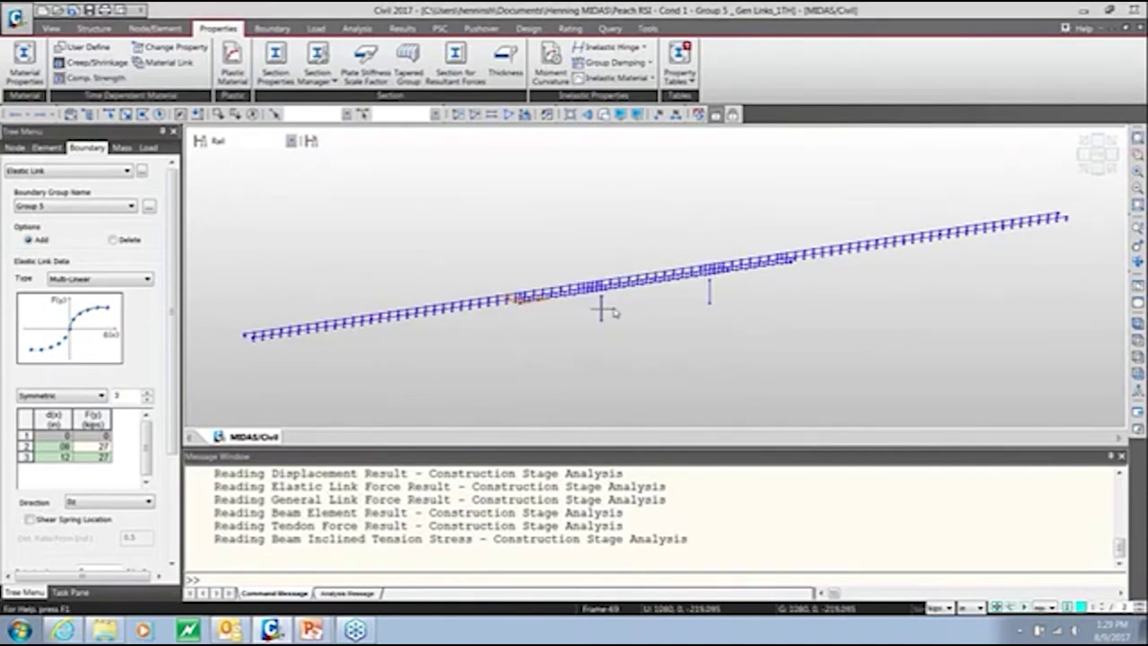
{"action": "mouse_move", "coordinate": [601, 309]}
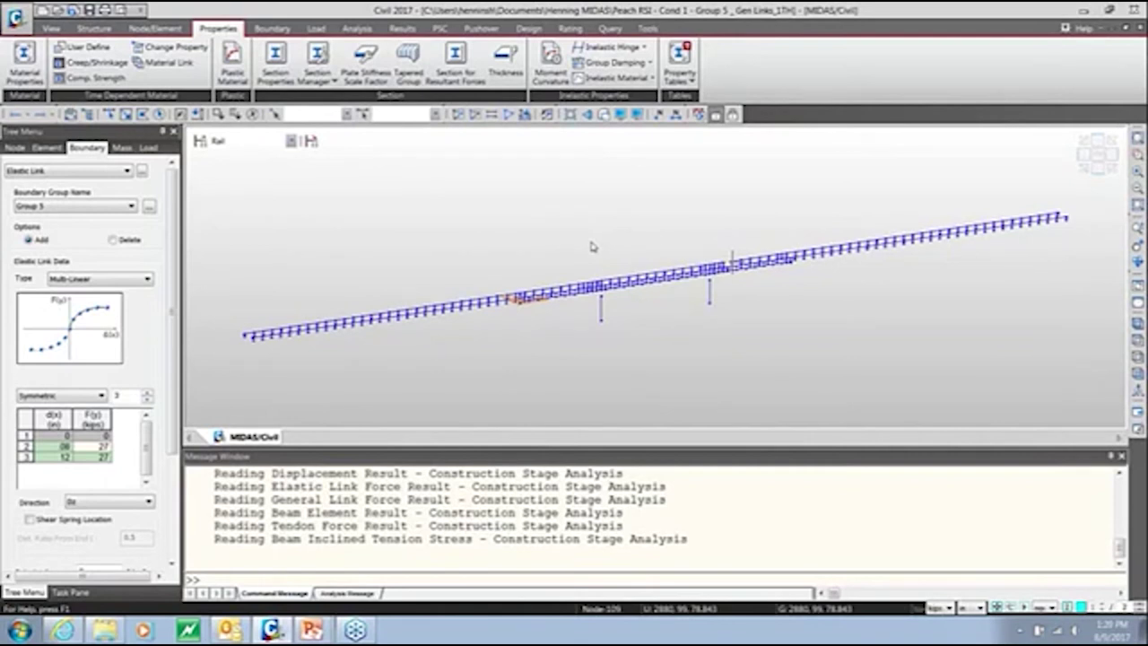
Step: Turn on the display of beam loads for static load case LLRM 2-2 only
{"action": "middle_click_drag", "start_coordinate": [612, 257], "coordinate": [530, 240]}
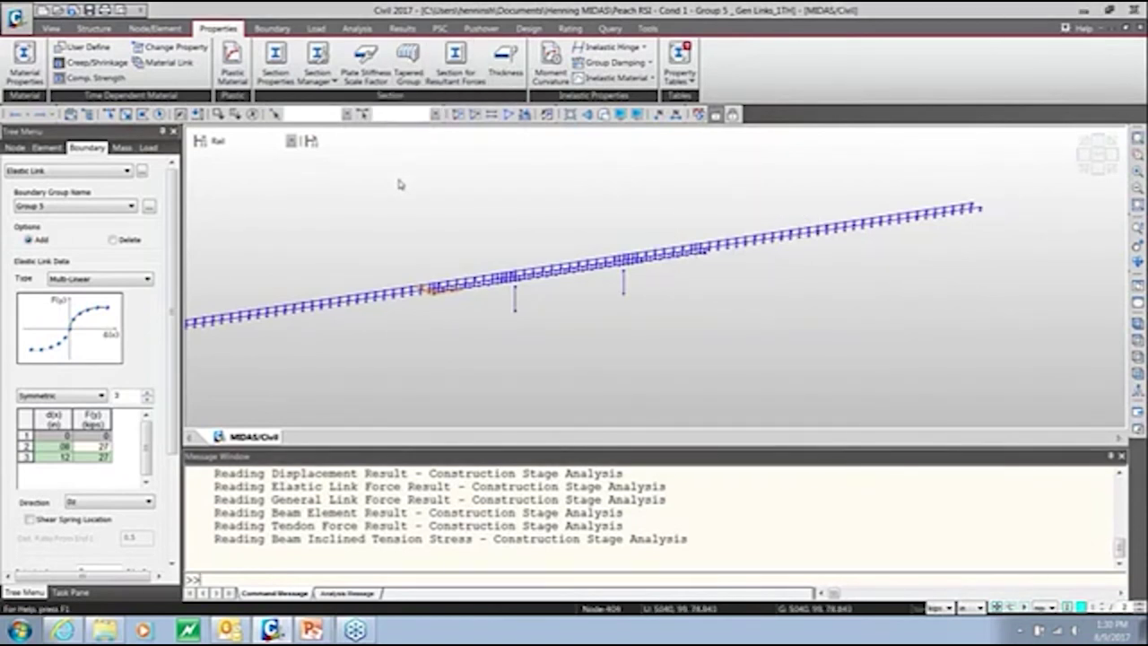
{"action": "key", "text": "ctrl+e"}
{"action": "left_click", "coordinate": [623, 149]}
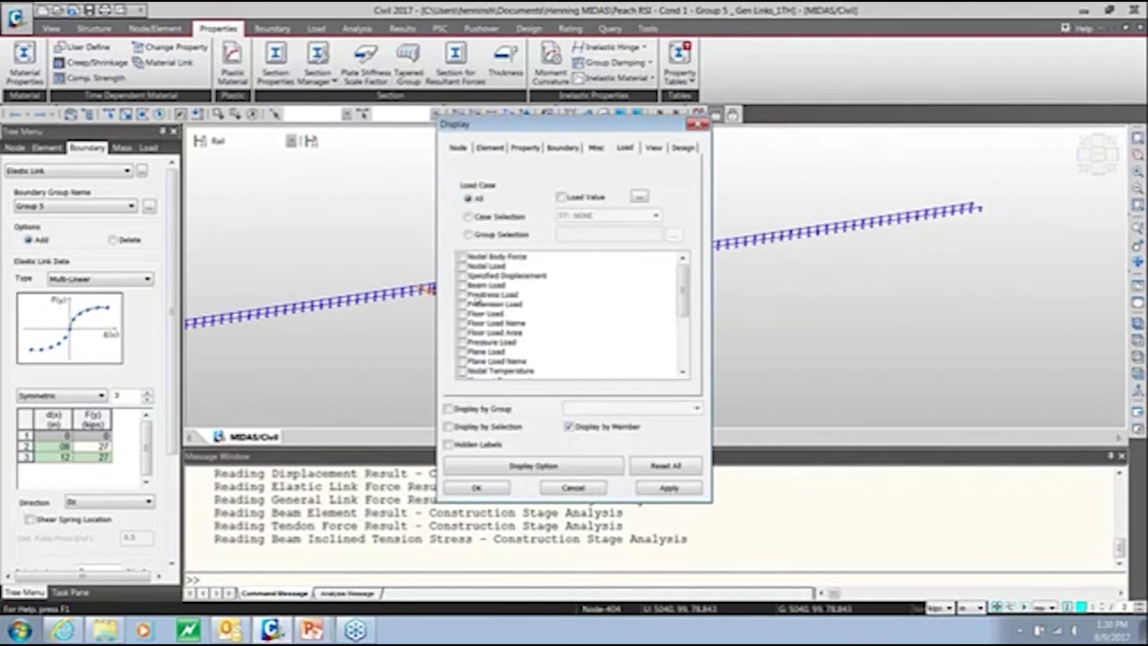
{"action": "left_click", "coordinate": [469, 217]}
{"action": "left_click", "coordinate": [654, 216]}
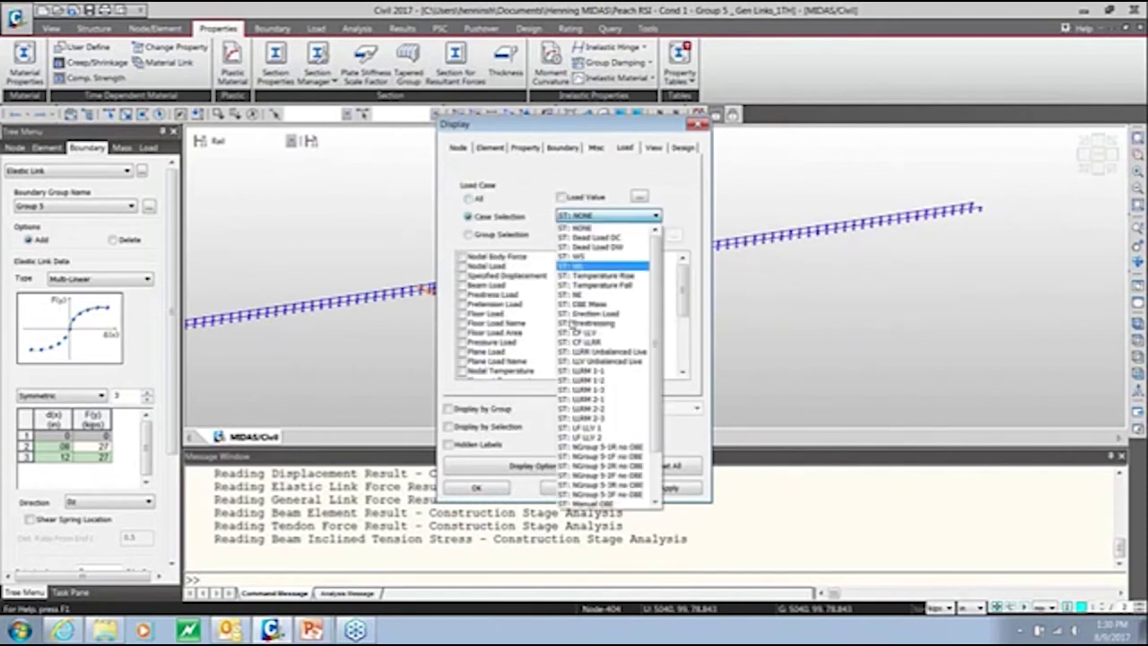
{"action": "left_click", "coordinate": [584, 409]}
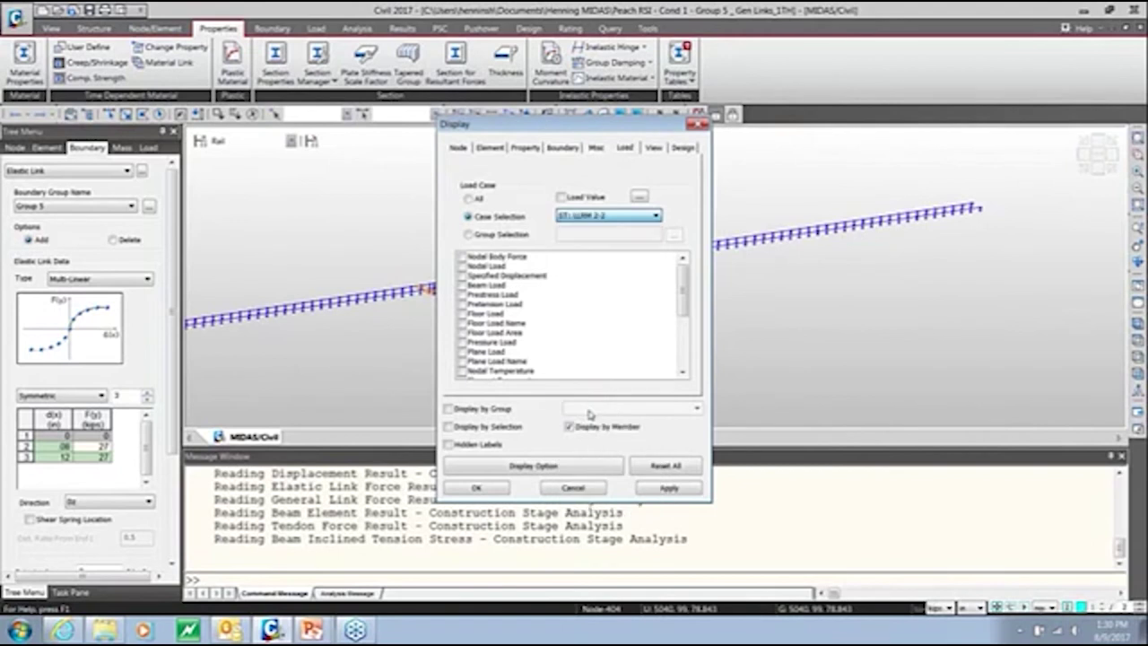
{"action": "left_click", "coordinate": [463, 286]}
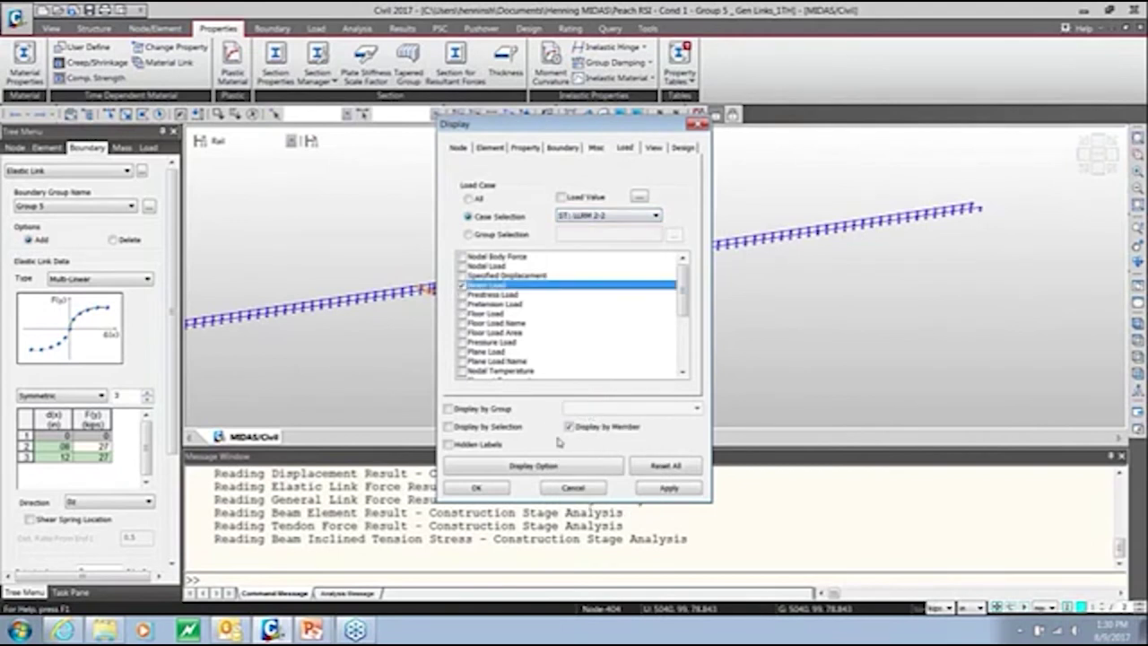
{"action": "left_click", "coordinate": [476, 487]}
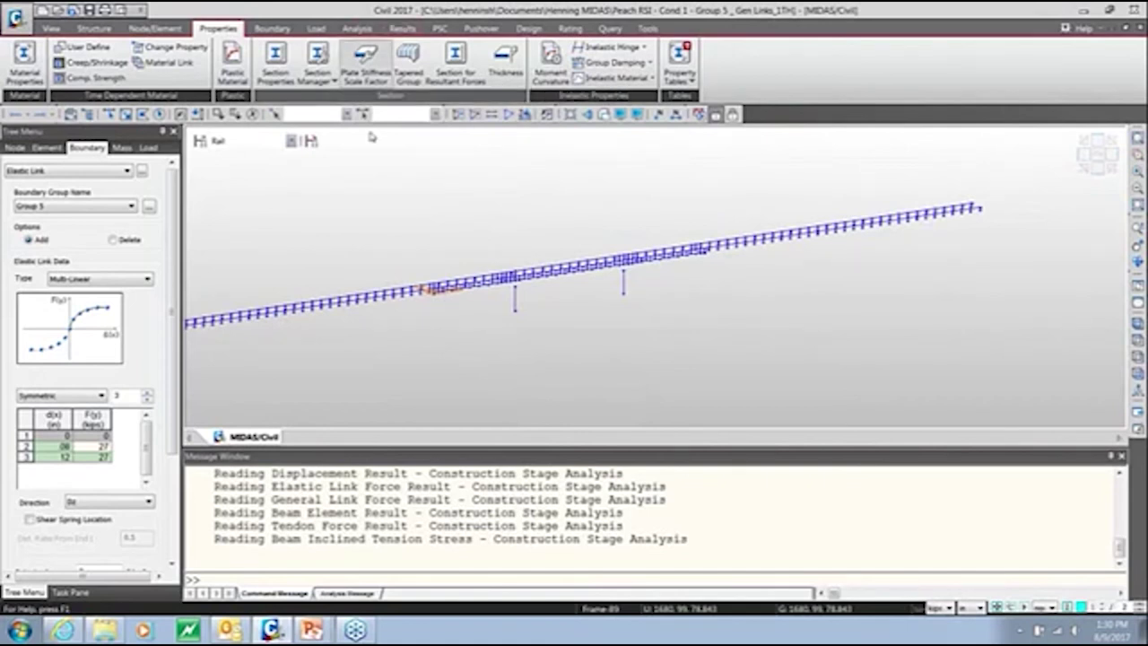
{"action": "key", "text": "ctrl+e"}
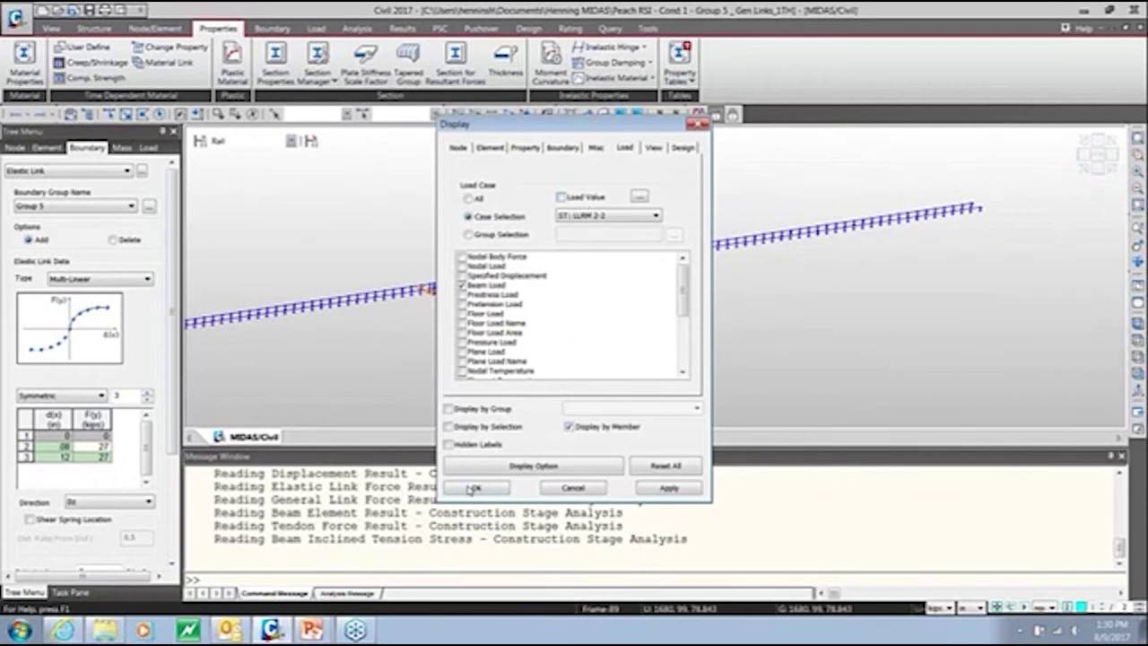
{"action": "left_click", "coordinate": [477, 490]}
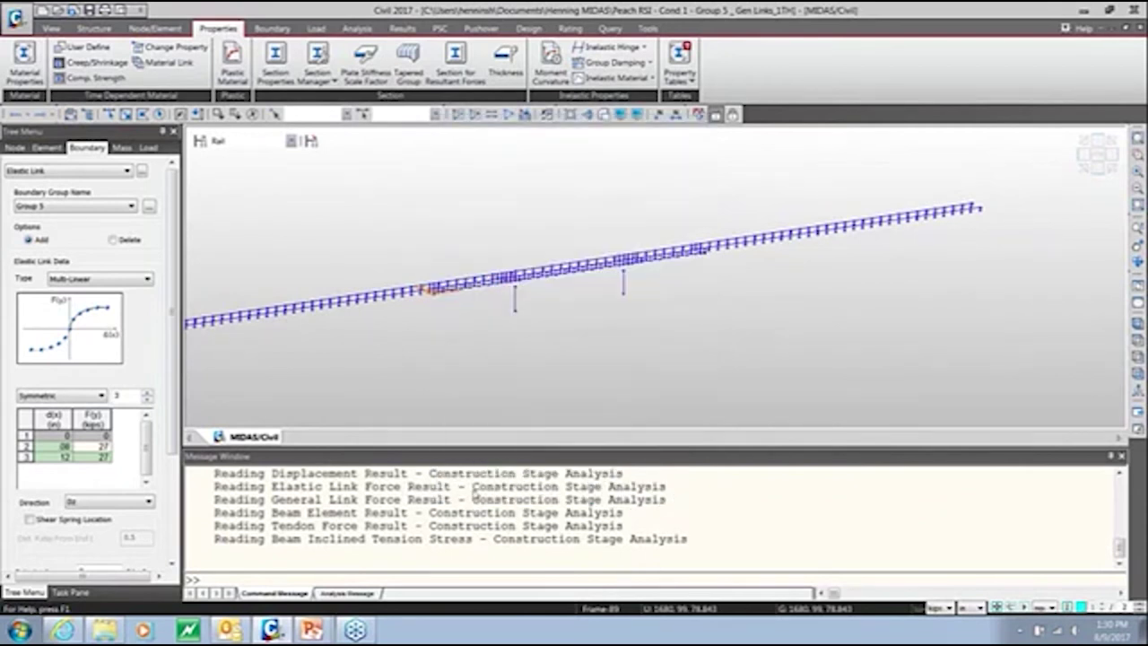
Step: Find static load case LLRM 2-2 among the model's defined loads and try to show its loading on the bridge
{"action": "left_click", "coordinate": [148, 147]}
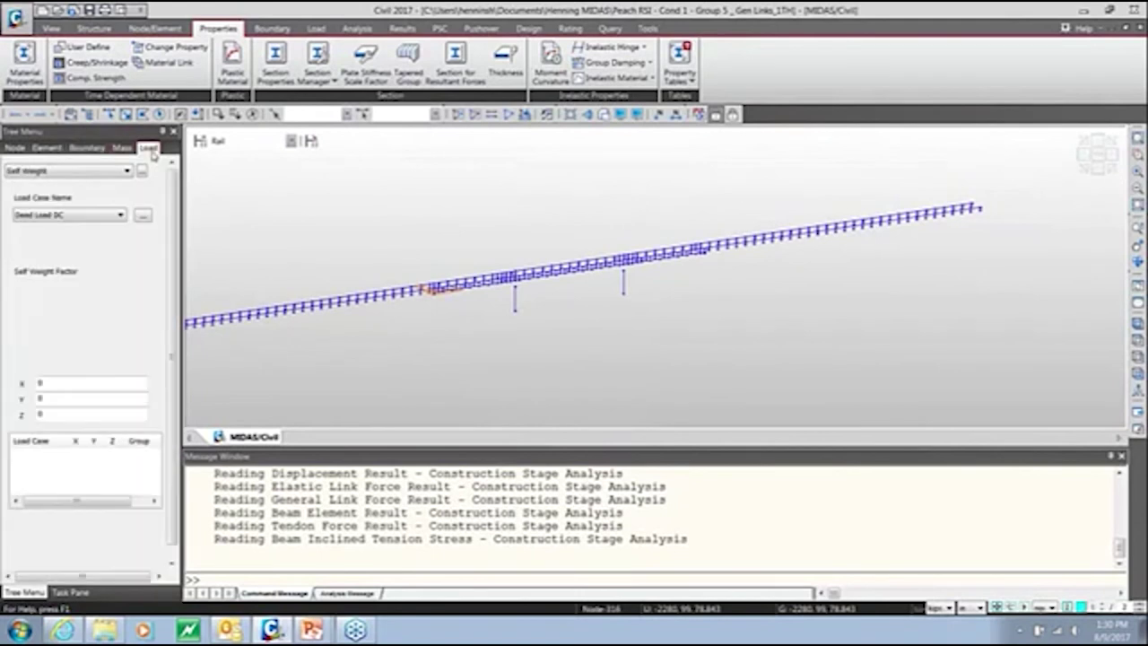
{"action": "left_click", "coordinate": [110, 114]}
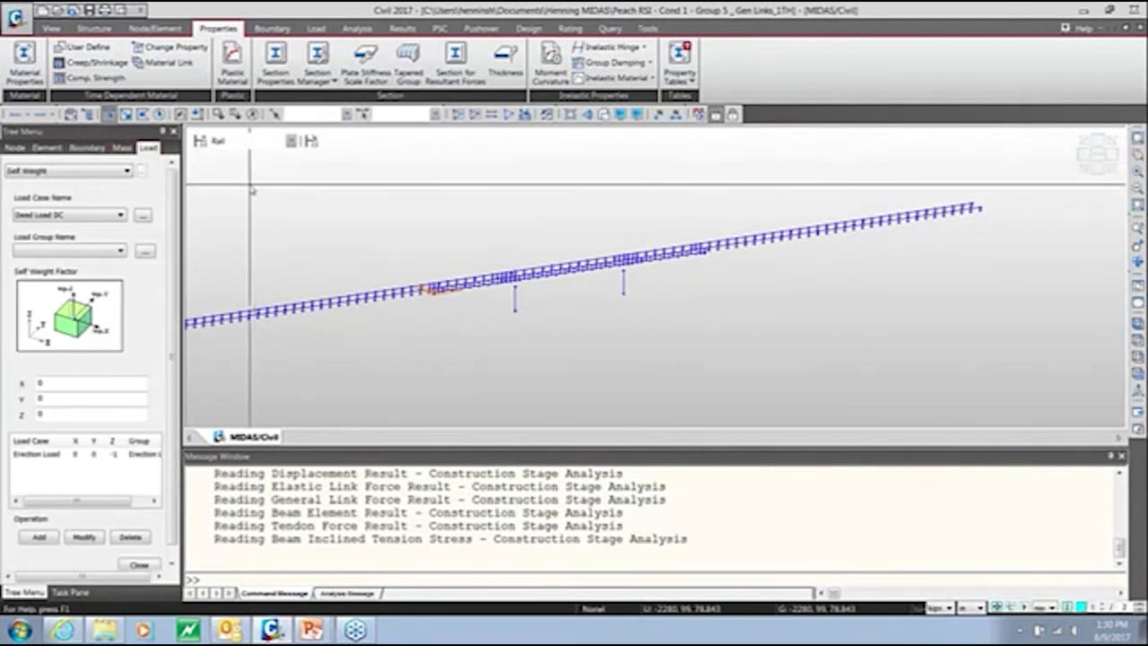
{"action": "left_click", "coordinate": [86, 113]}
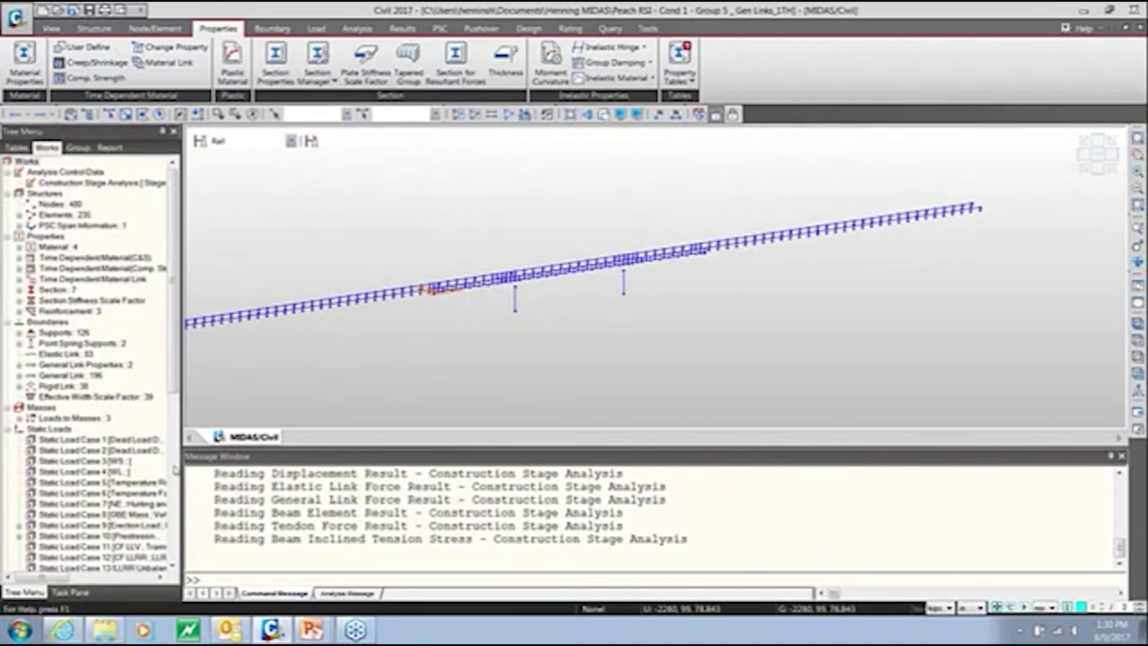
{"action": "left_click_drag", "start_coordinate": [175, 378], "coordinate": [174, 429]}
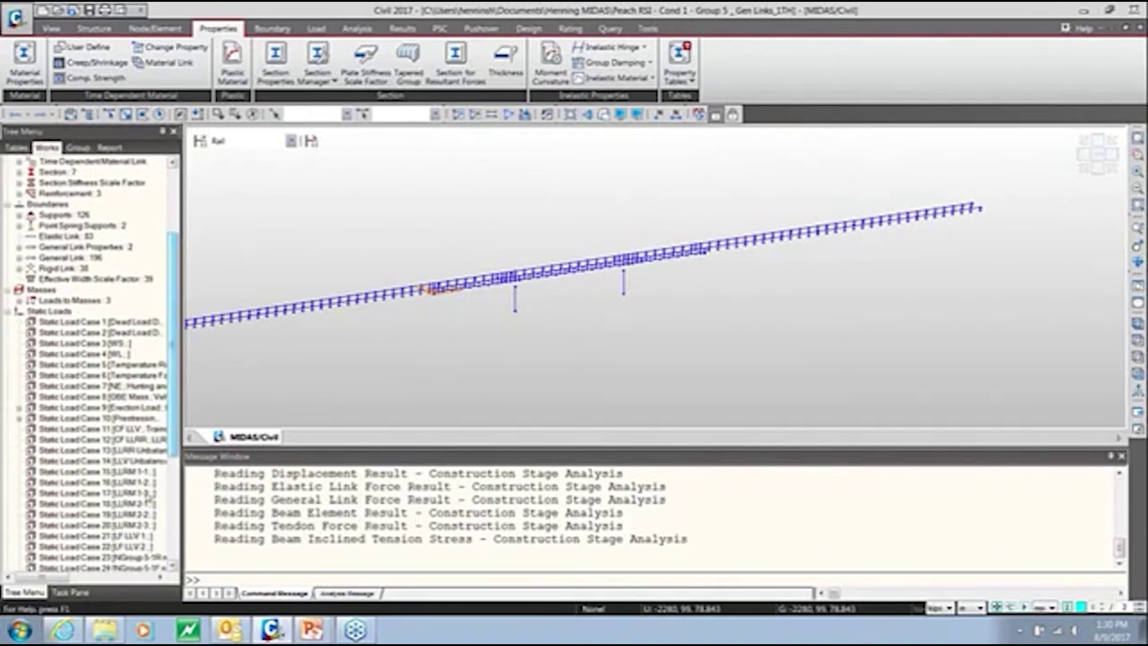
{"action": "left_click", "coordinate": [131, 516]}
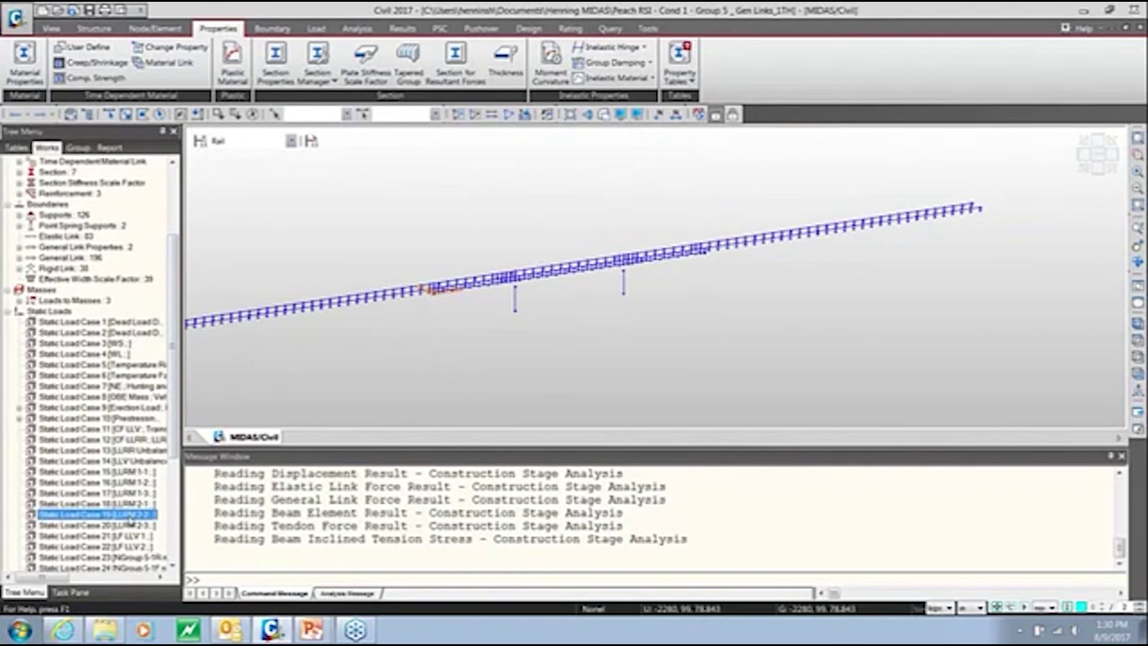
{"action": "double_click", "coordinate": [131, 517]}
{"action": "left_click", "coordinate": [384, 381]}
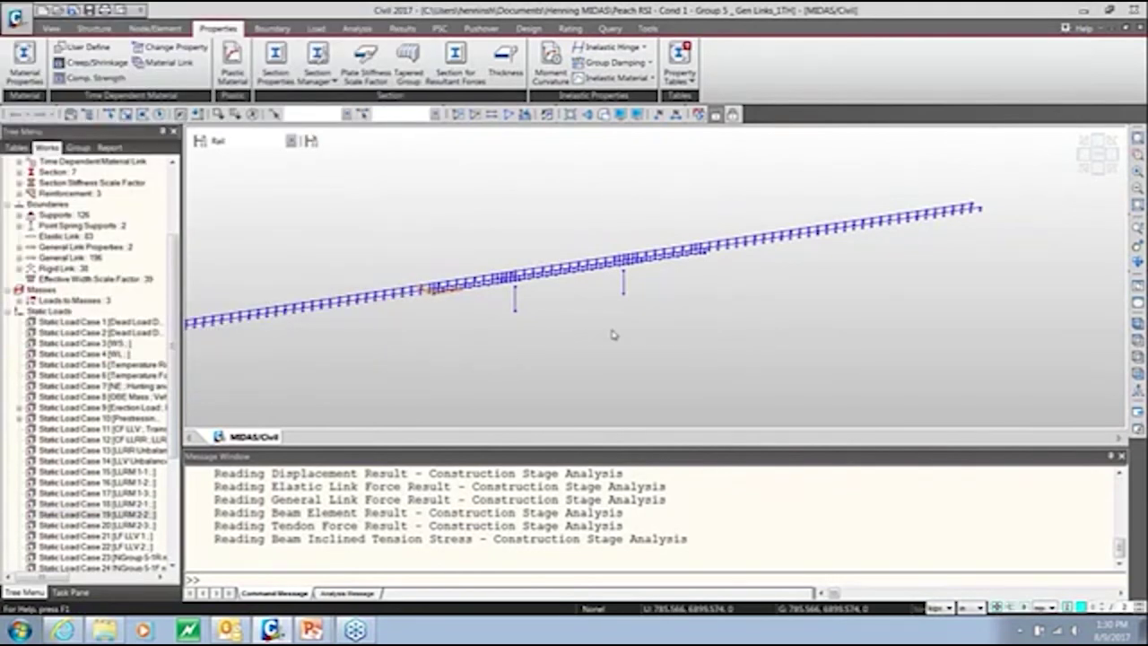
{"action": "middle_click_drag", "start_coordinate": [623, 302], "coordinate": [608, 315]}
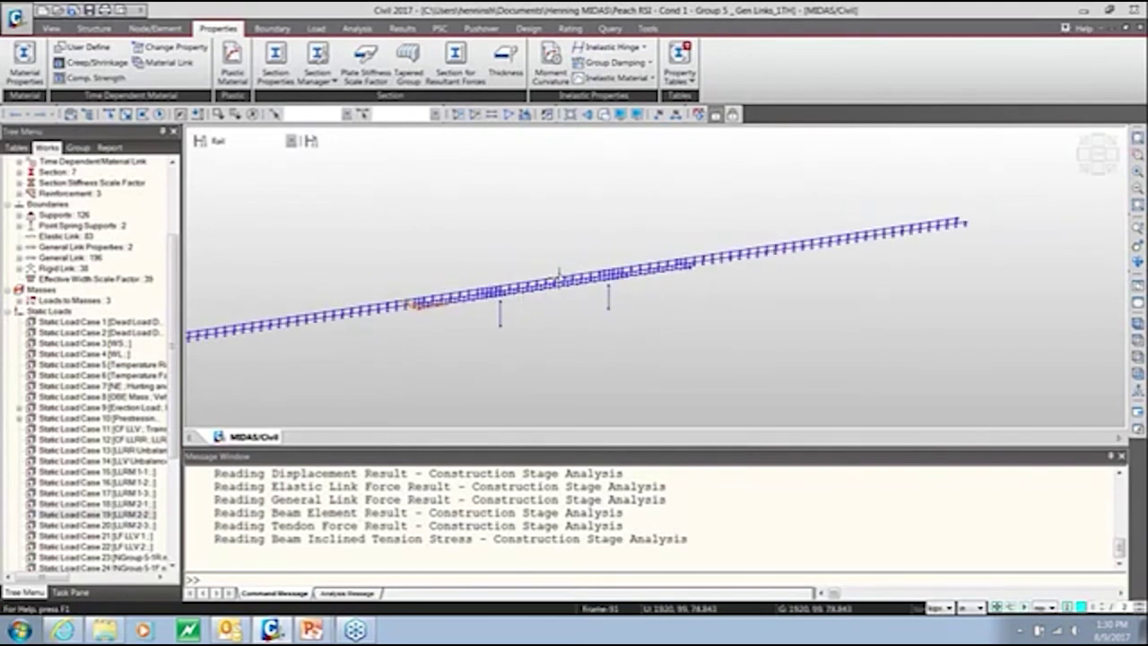
{"action": "scroll", "coordinate": [523, 261], "scroll_direction": "up", "scroll_amount": 1}
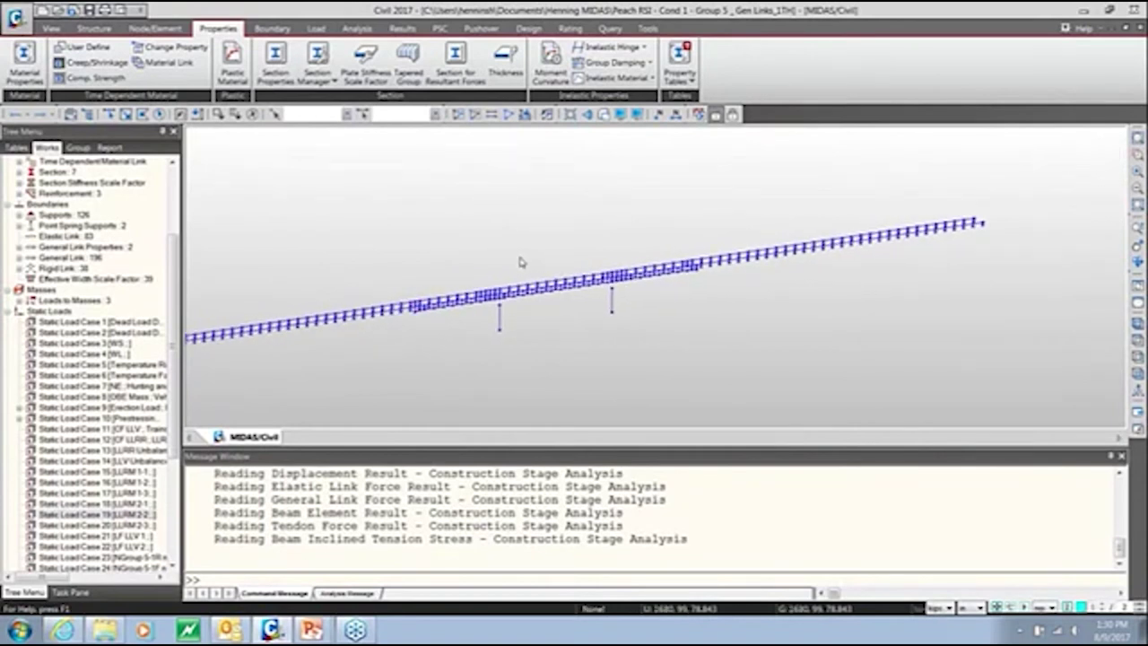
Step: Review the list of defined static load cases with their types and descriptions
{"action": "left_click", "coordinate": [316, 32]}
{"action": "left_click", "coordinate": [43, 46]}
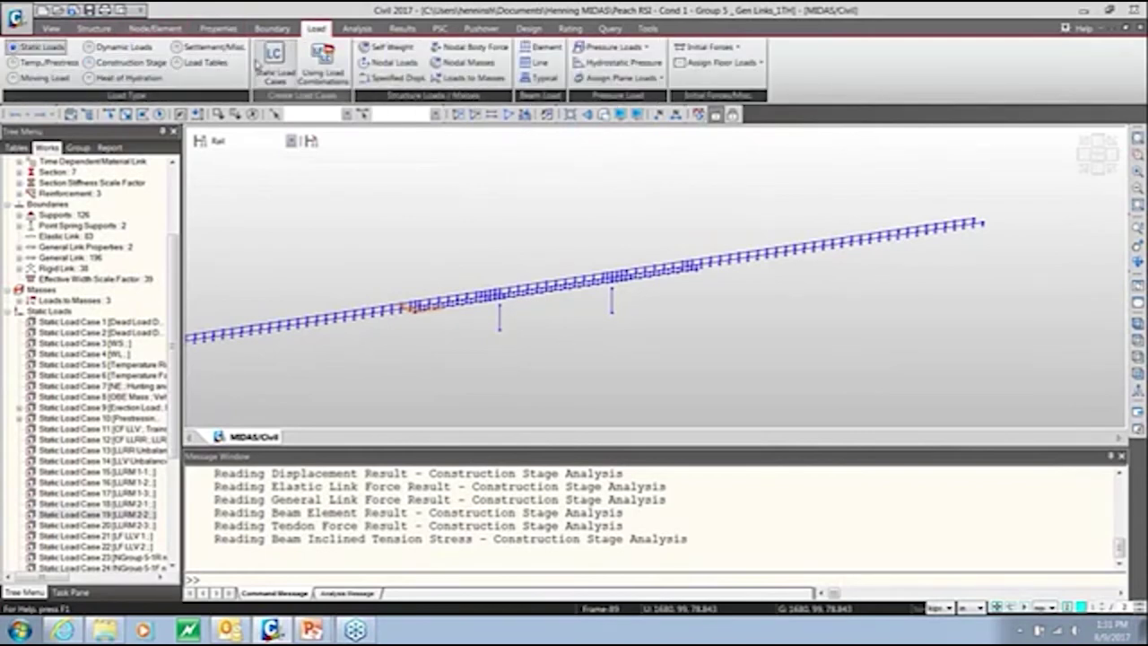
{"action": "left_click", "coordinate": [275, 59]}
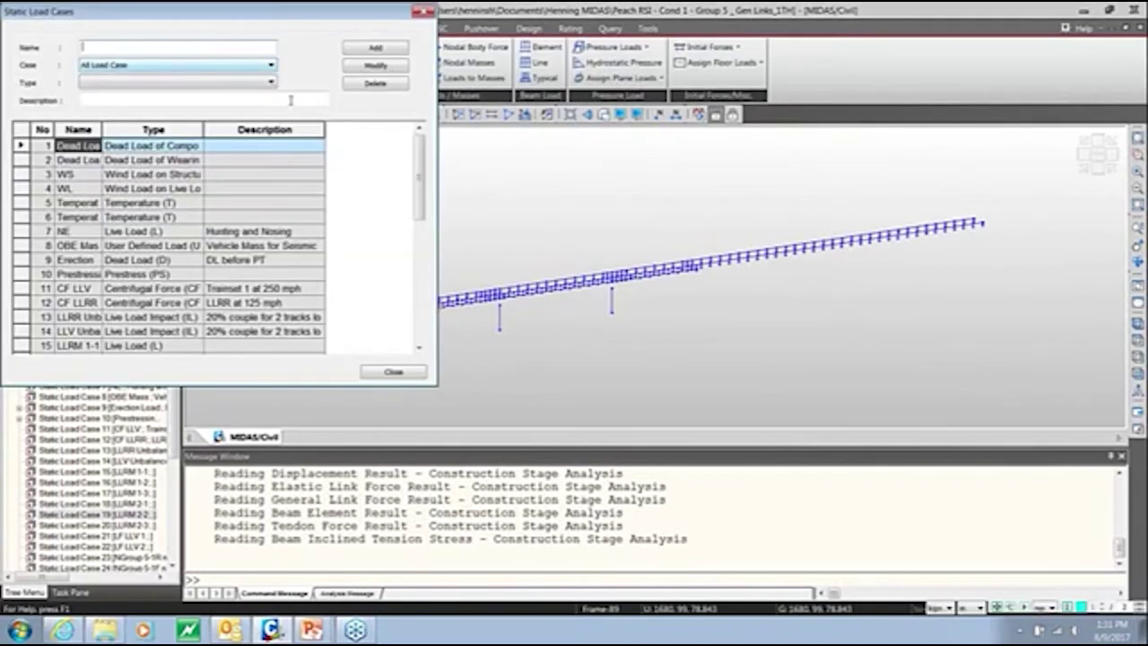
{"action": "left_click", "coordinate": [423, 10]}
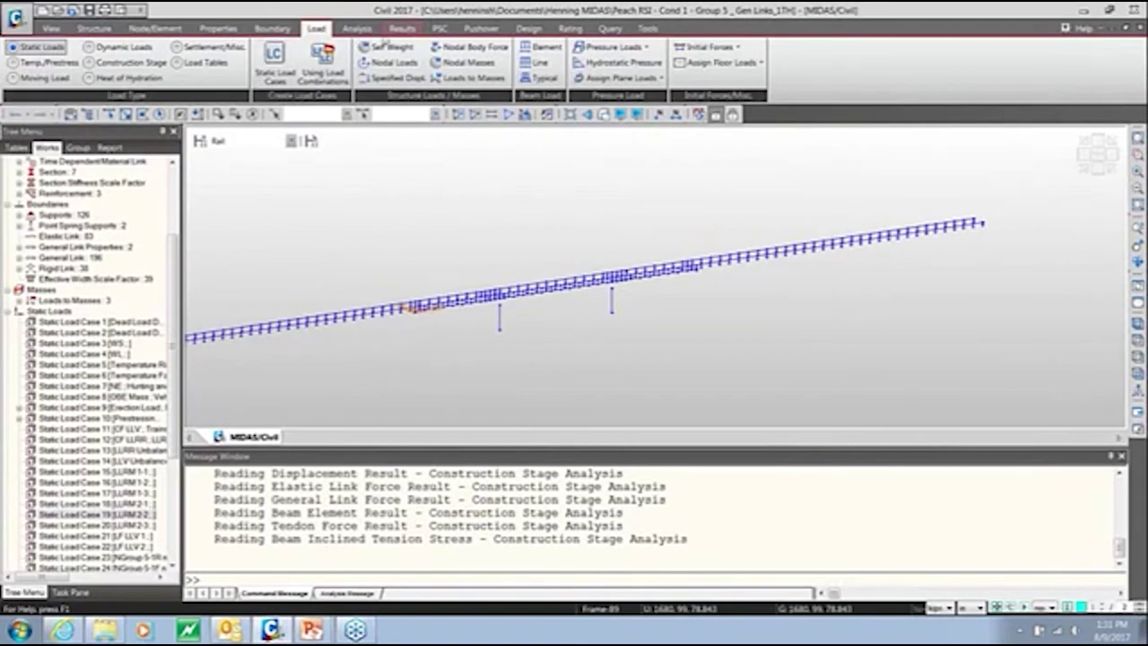
Step: Review the model's load combinations for general use and for concrete design
{"action": "left_click", "coordinate": [400, 28]}
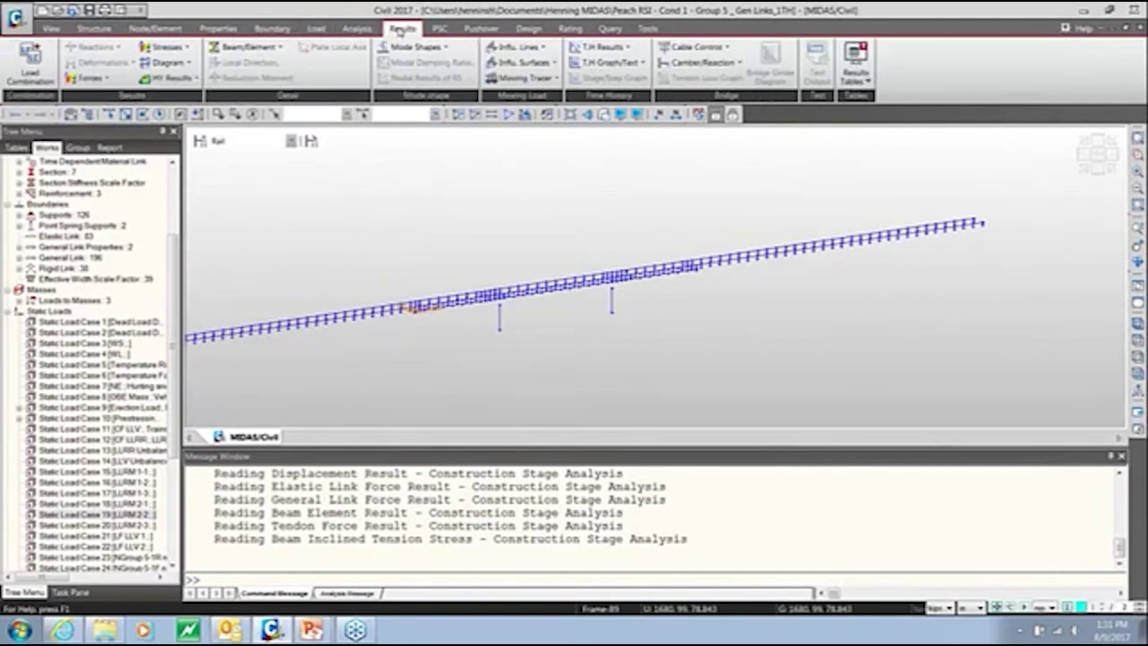
{"action": "left_click", "coordinate": [38, 79]}
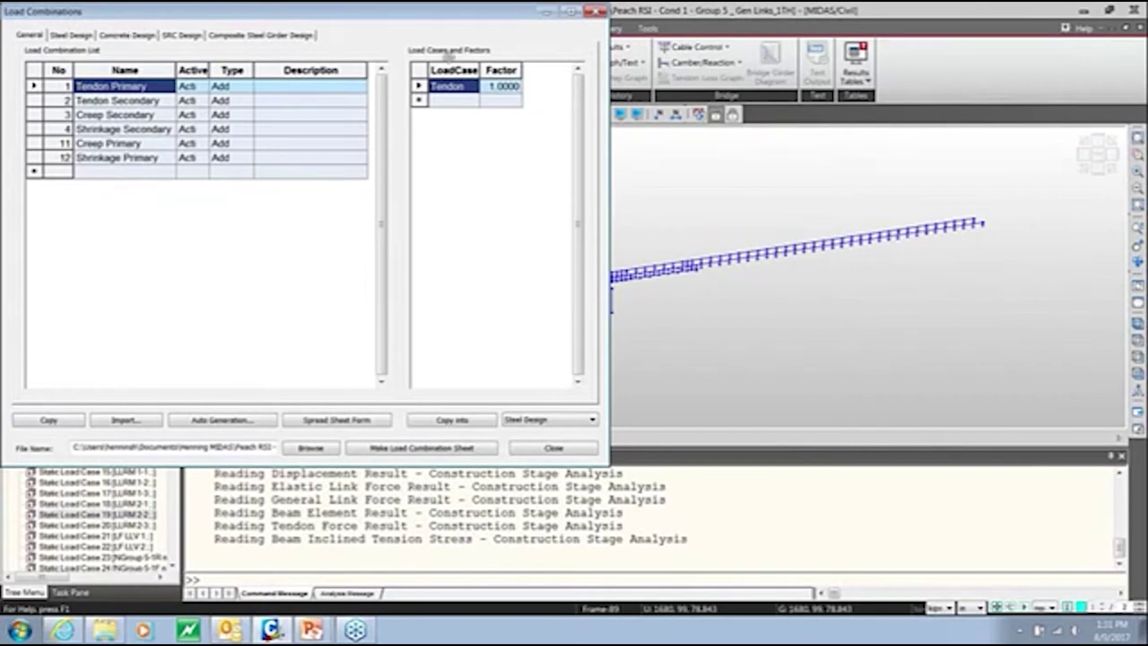
{"action": "left_click", "coordinate": [111, 36]}
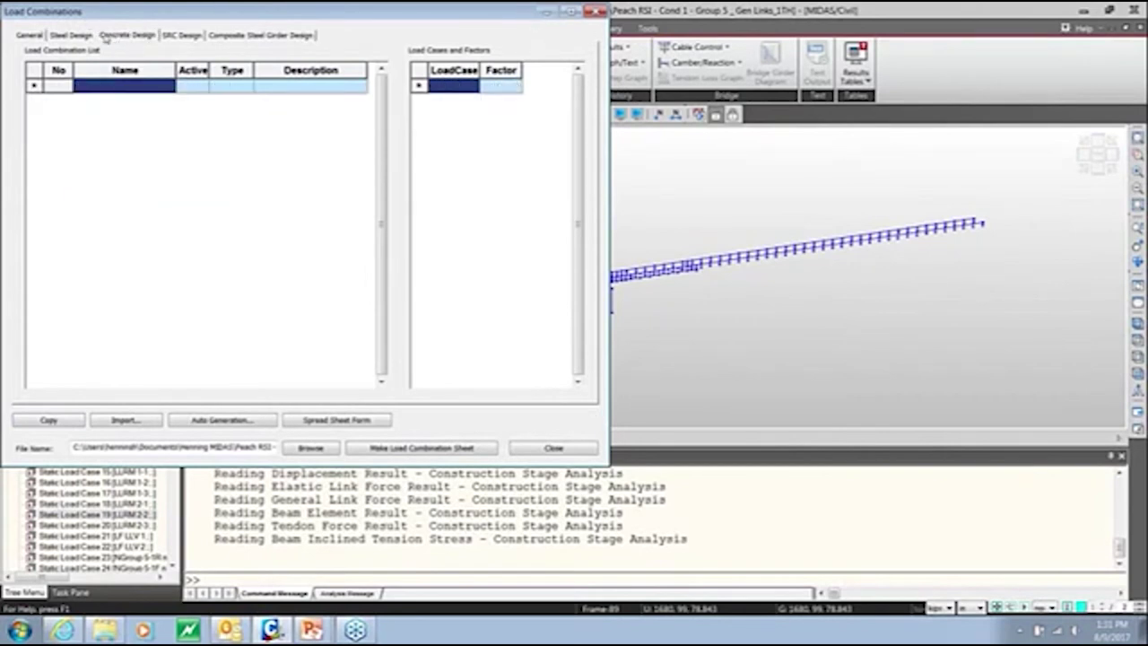